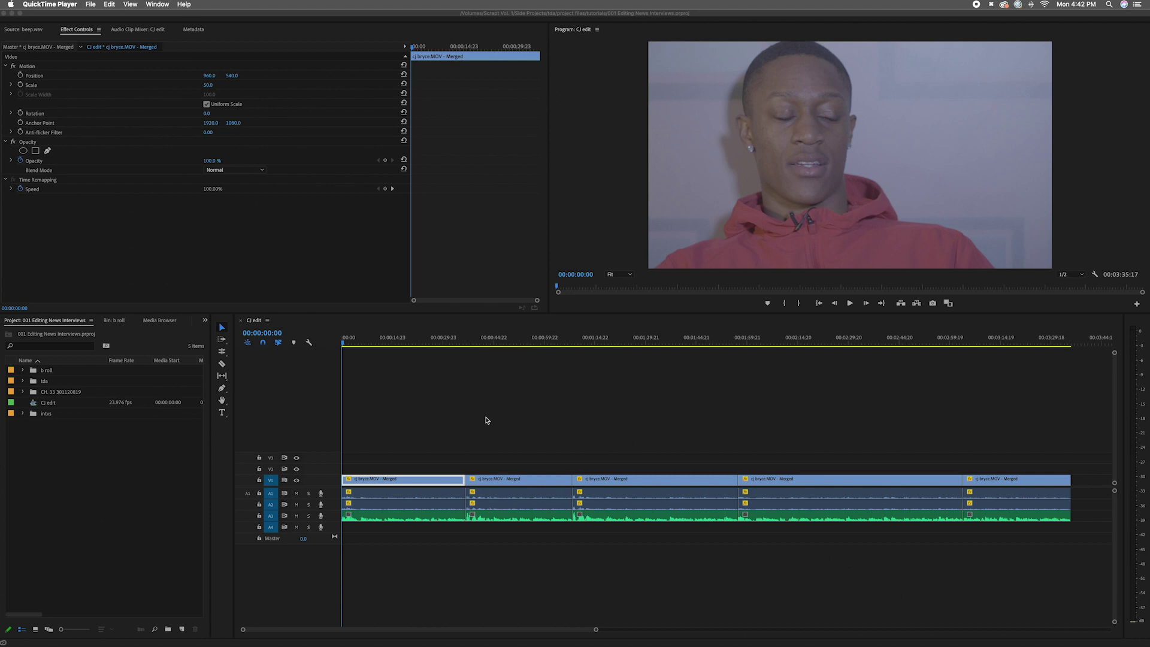
Step: Play the CJ edit sequence, pause at 00:00:10:12, then return to the start
left_click(486, 419)
key("space")
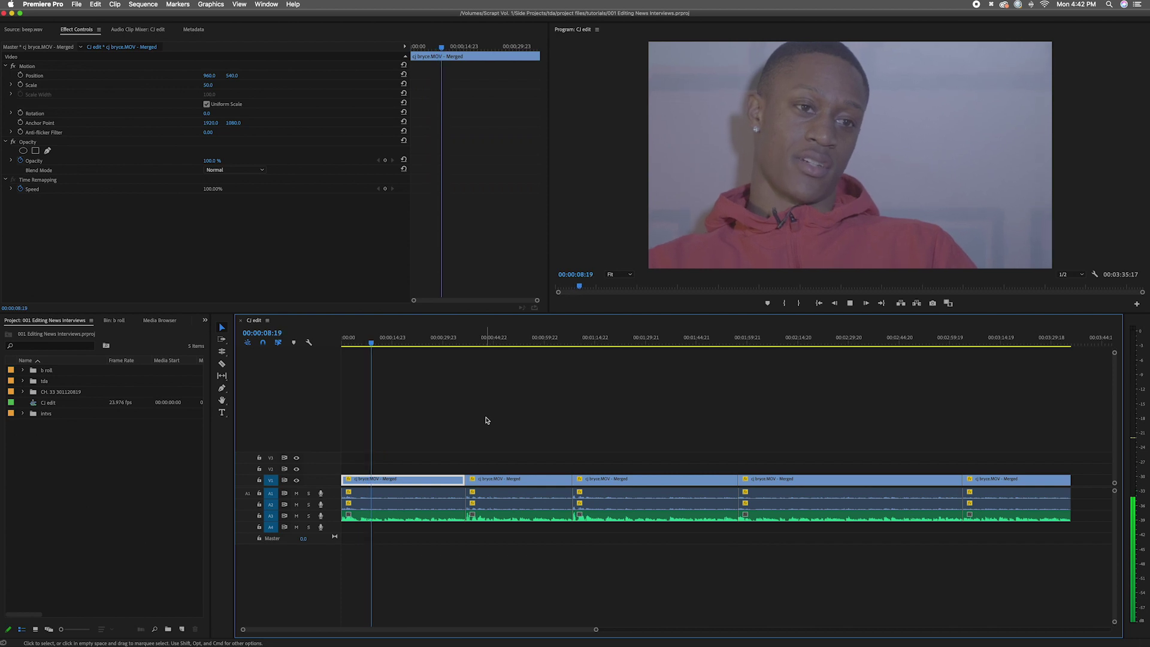
key("space")
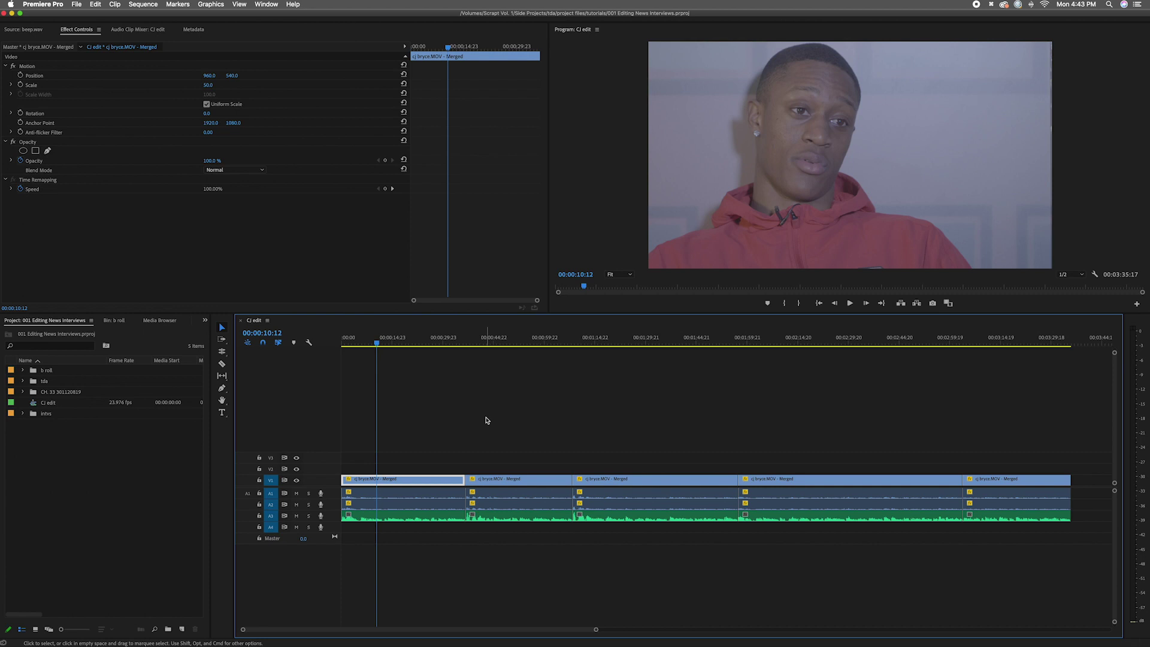
key("Home")
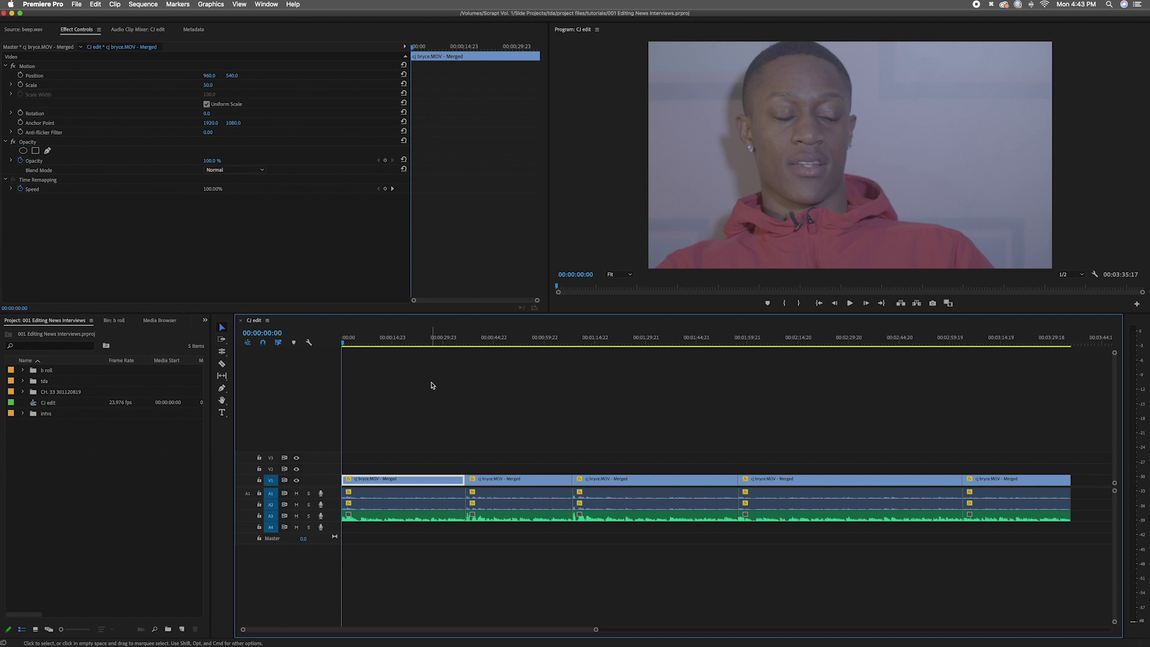
Step: Preview the interview opening, return to 00:00:00:00, deselect the clip and zoom in on the first seconds
key("space")
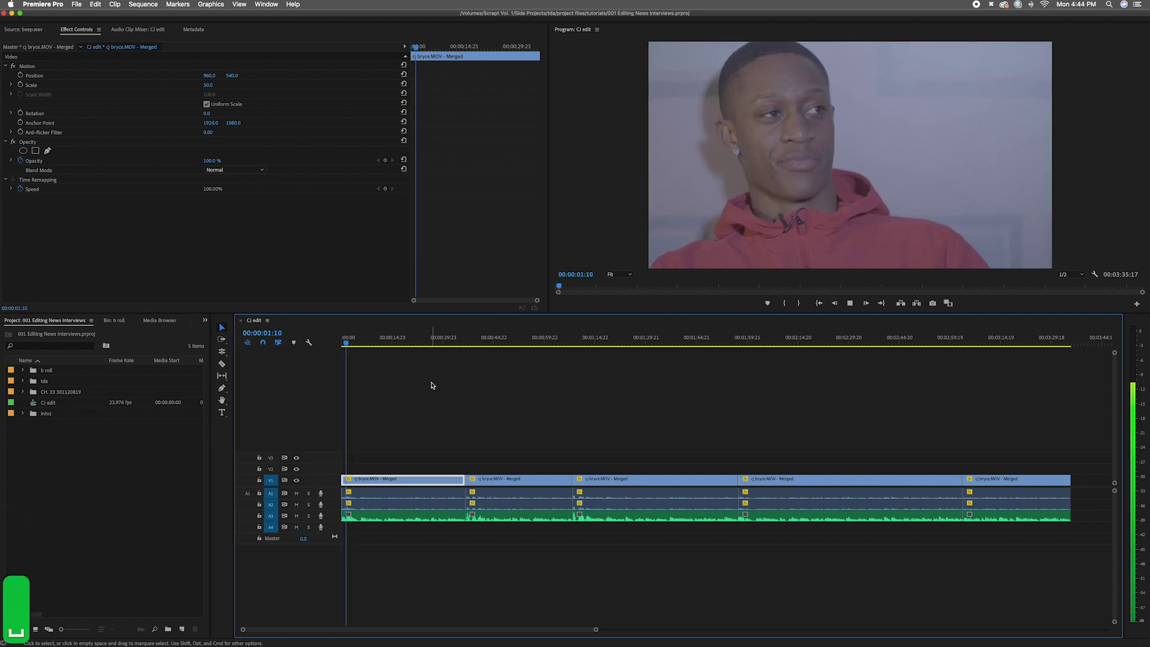
key("space")
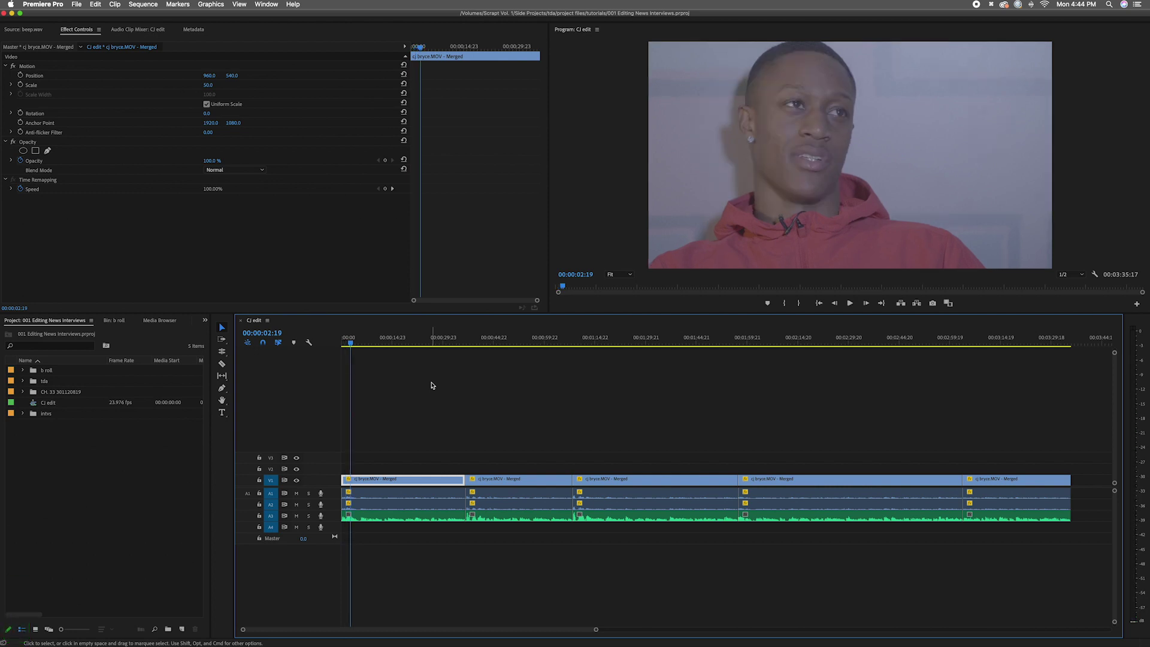
key("Home")
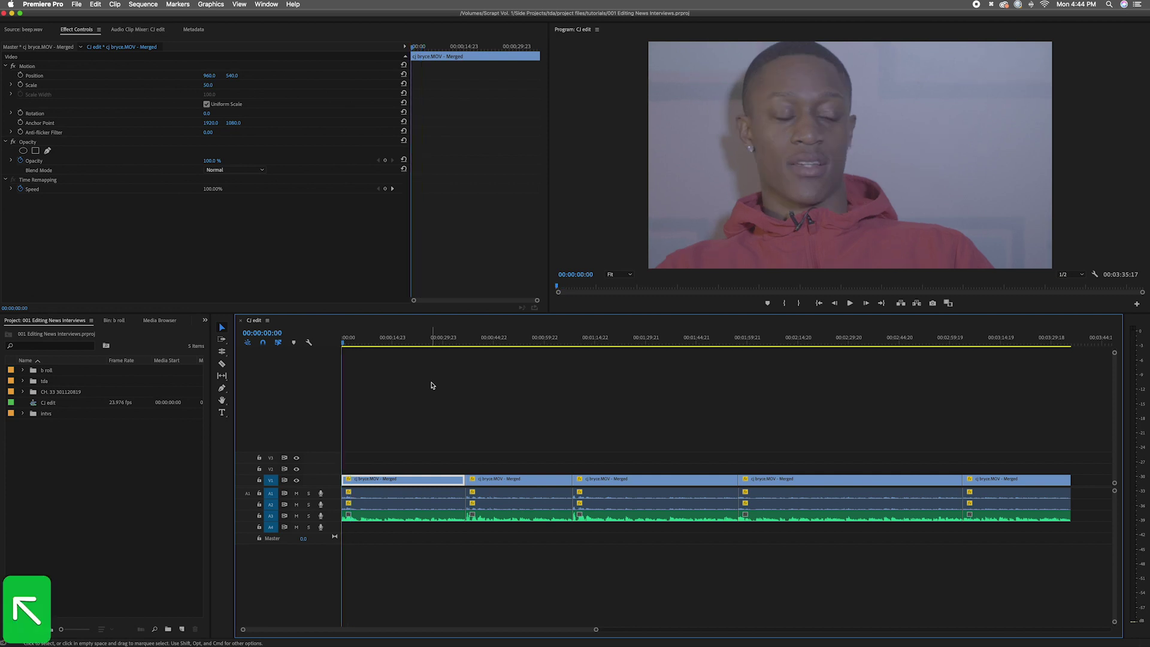
key("shift+1")
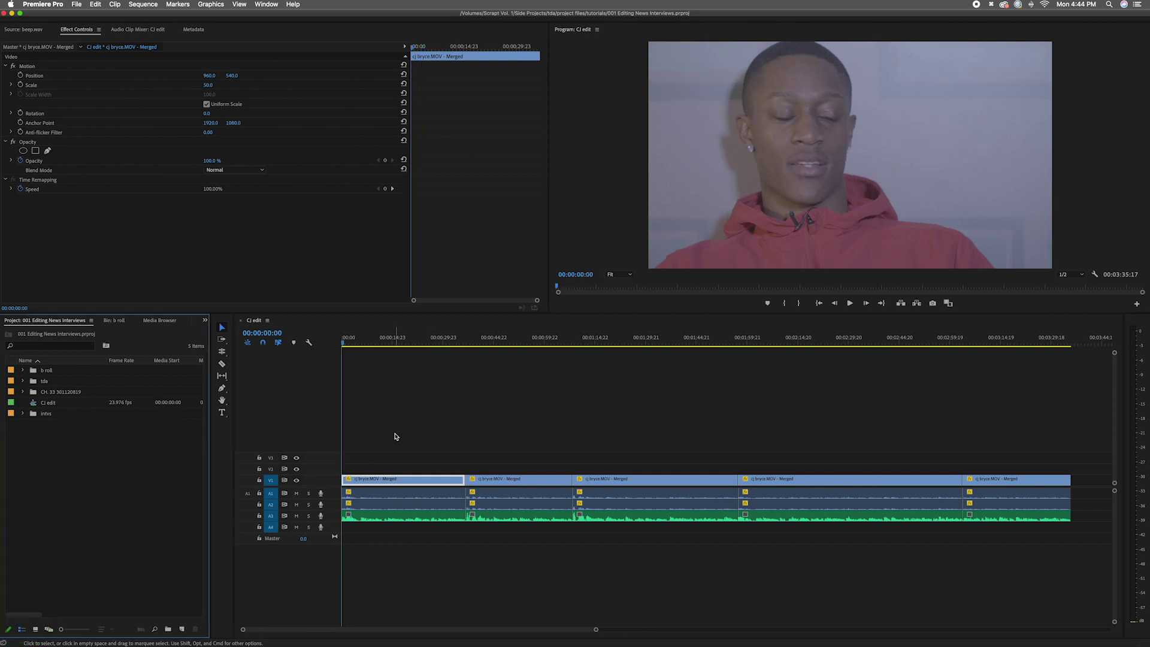
left_click(395, 437)
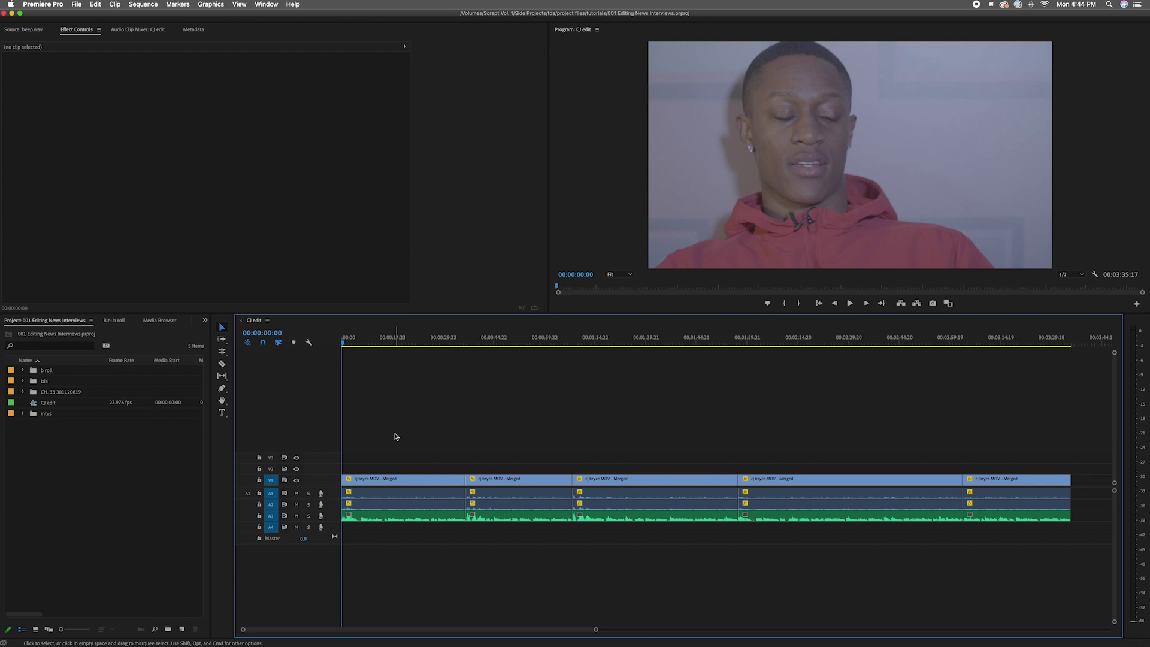
key("super+bracketright")
key("super+bracketright")
key("super+bracketright")
key("super+bracketright")
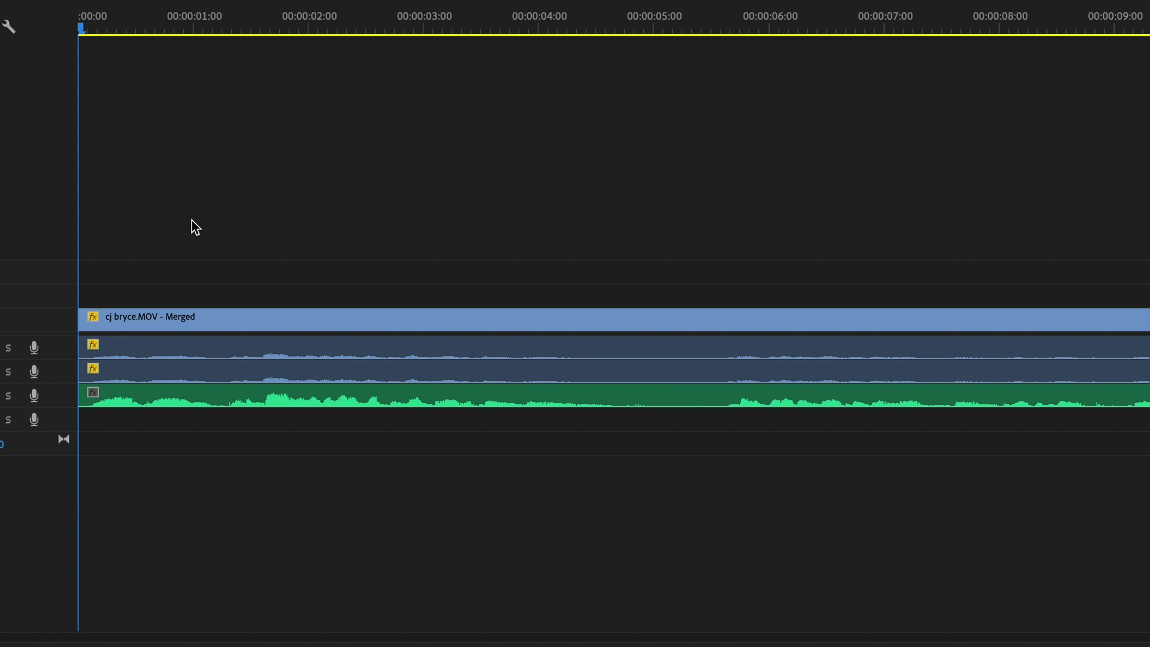
Step: Select all clips, play to just past one second, and mark an Out point at 00:00:01:06
key("ctrl+a")
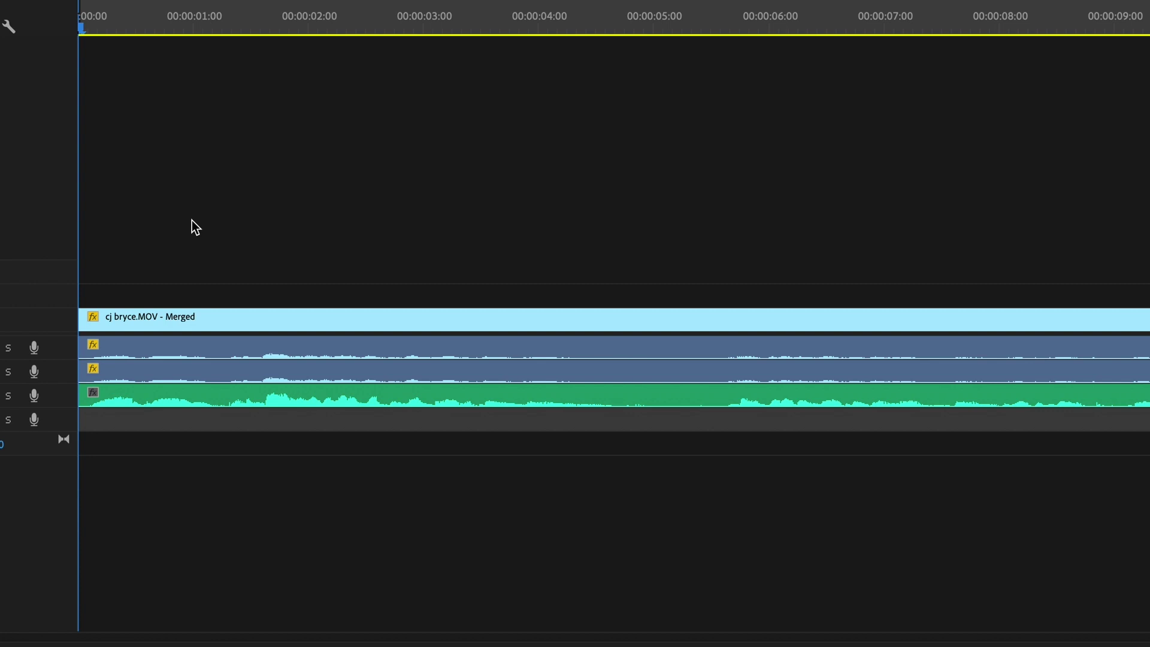
key("space")
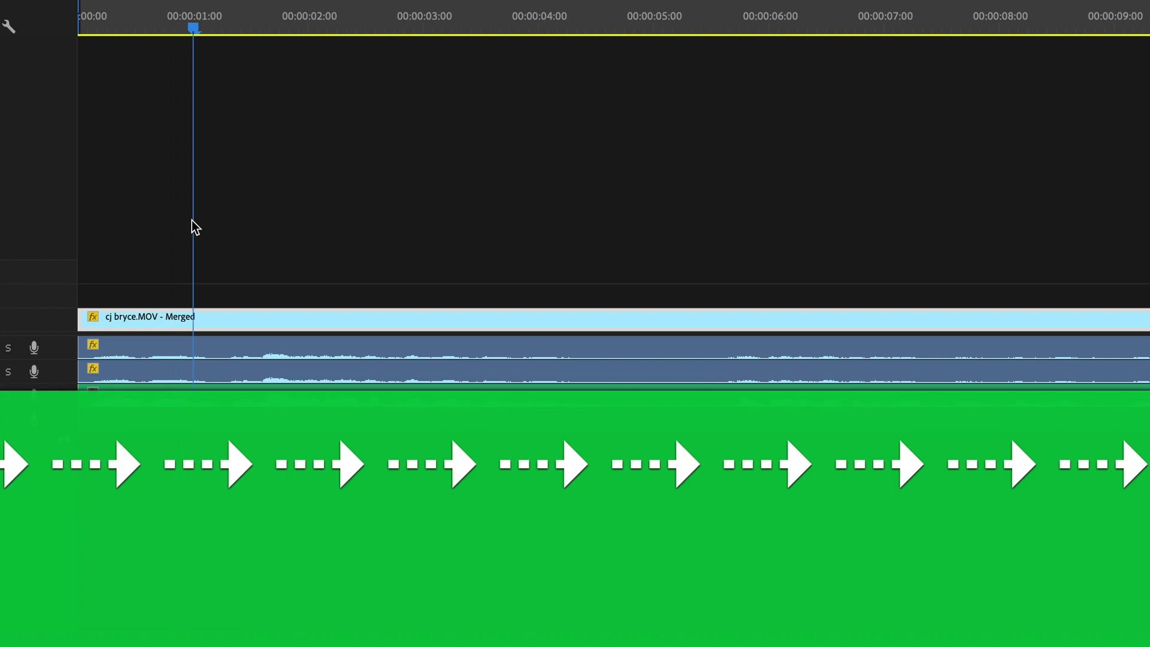
key("space")
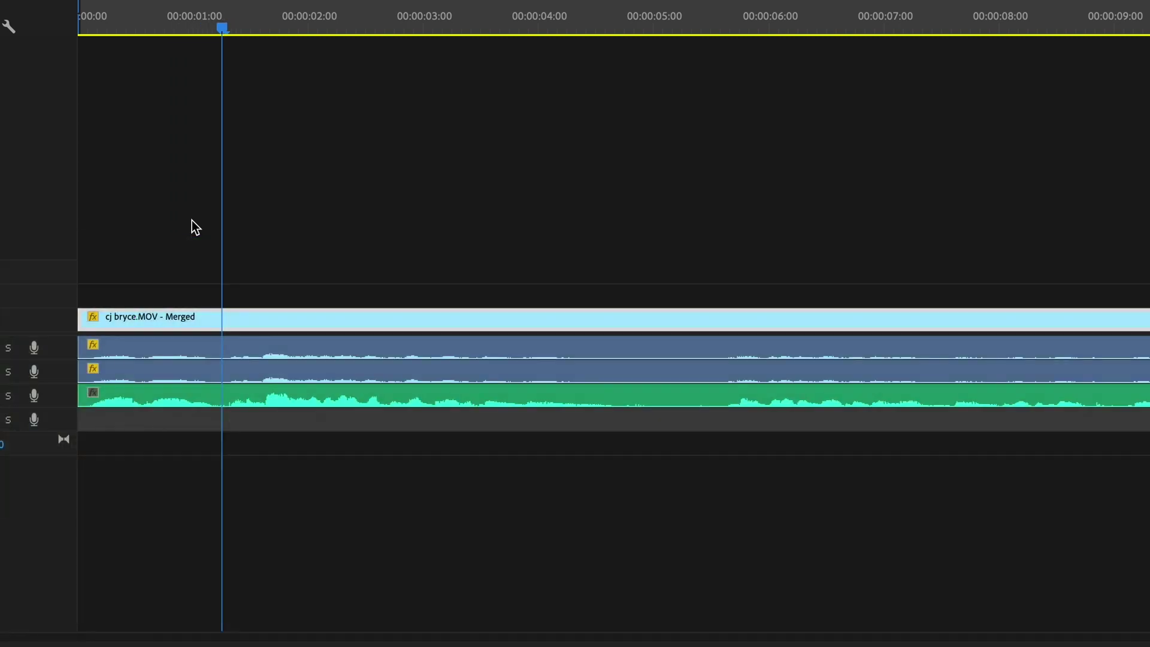
key("o")
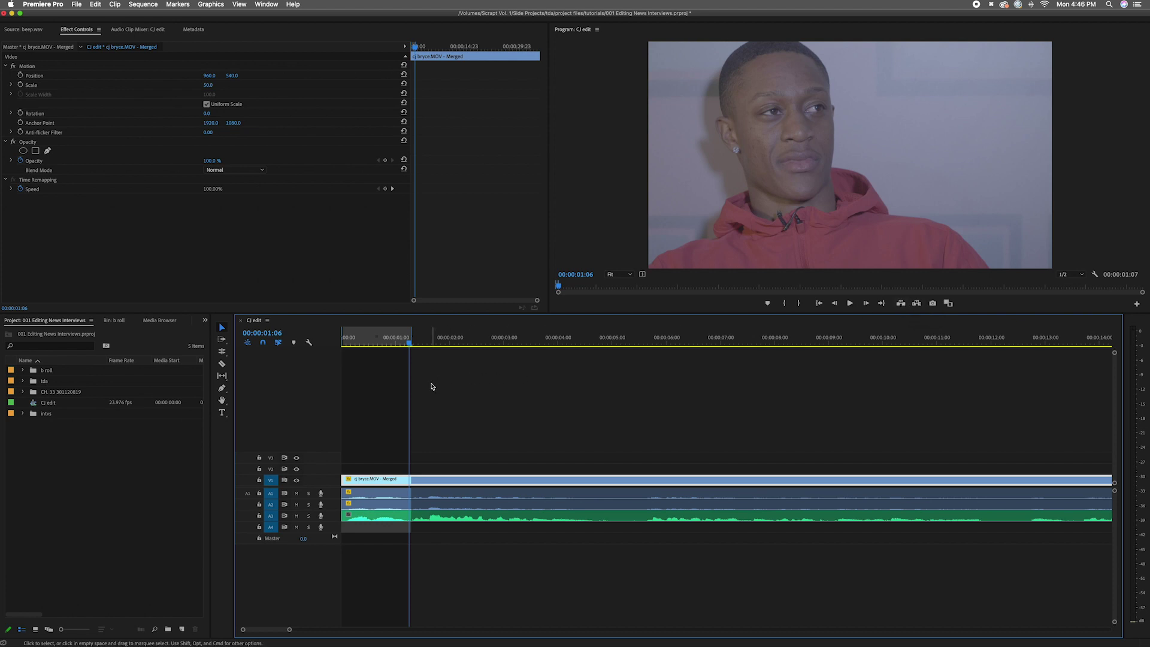
Step: Extract the opening range to shorten the sequence to 00:03:34:10, then preview the new opening to 00:00:02:06
key("Home")
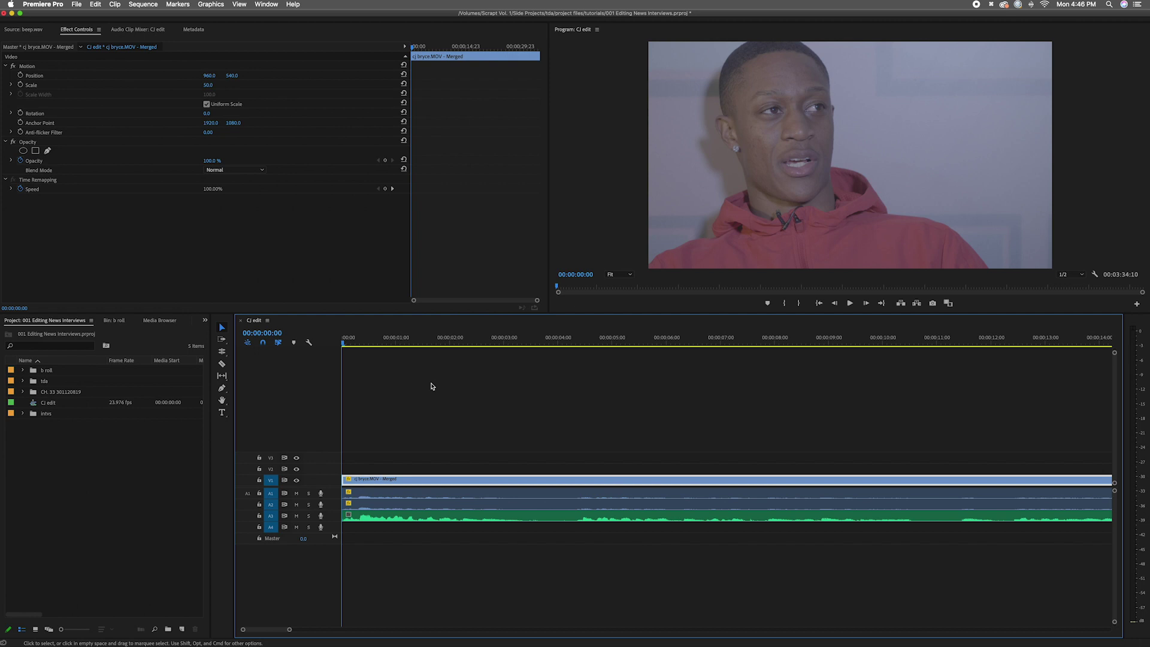
key("space")
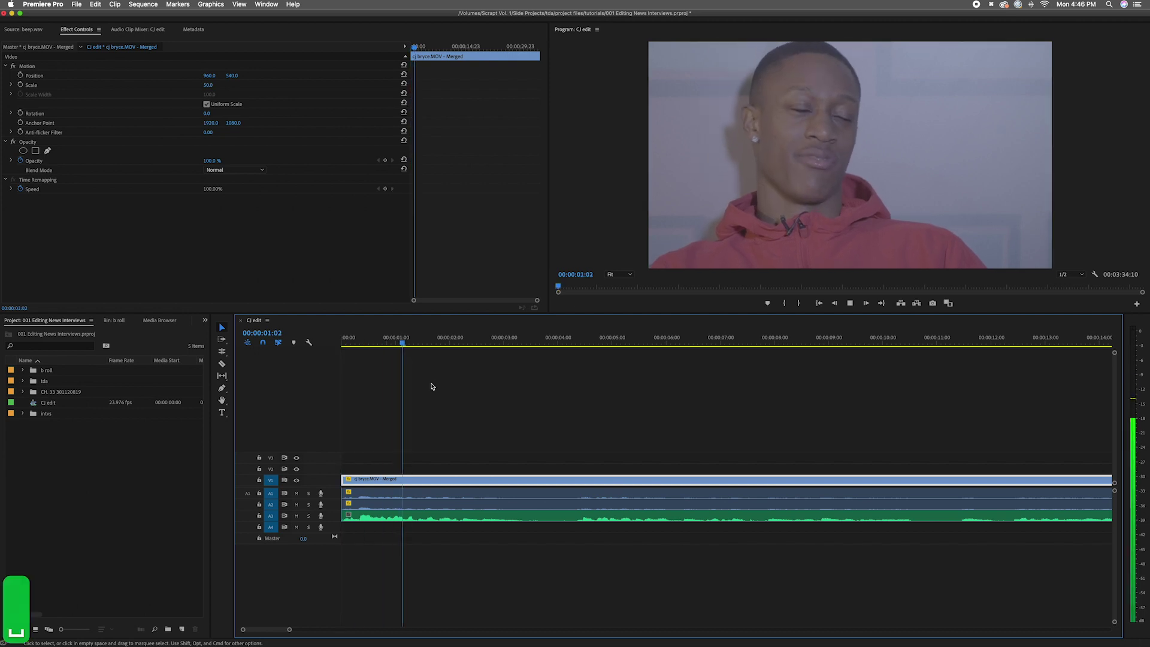
key("space")
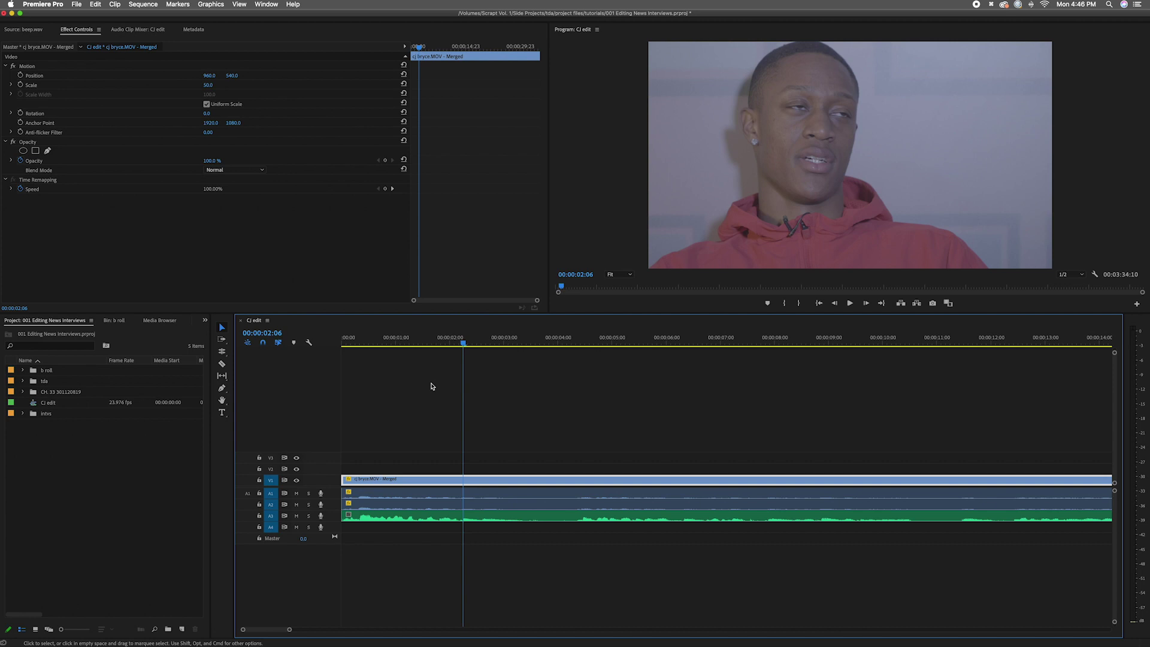
Step: Play from the start, step frame by frame to the cut, and mark an In point near 2.6 seconds
key("Home")
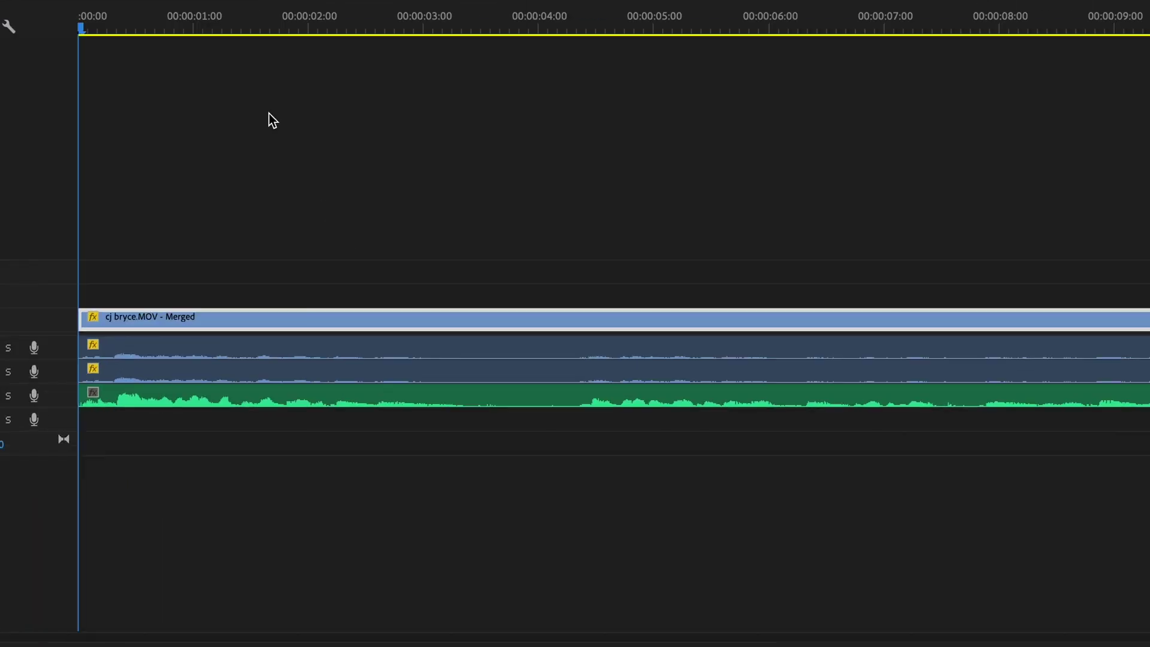
key("space")
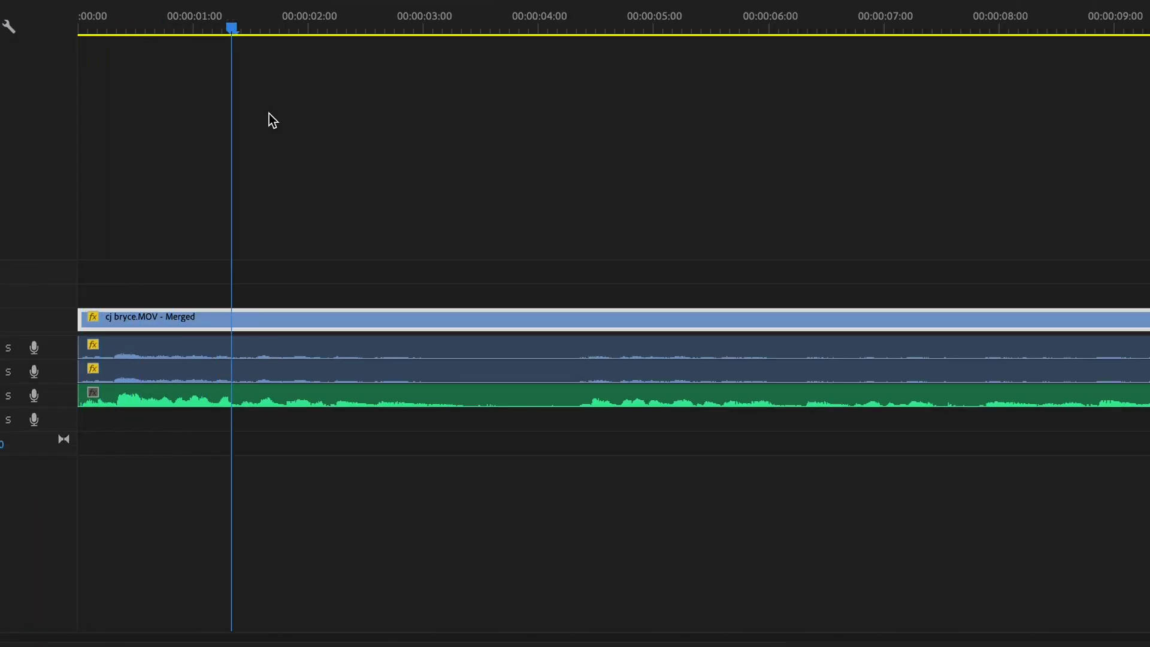
key("space")
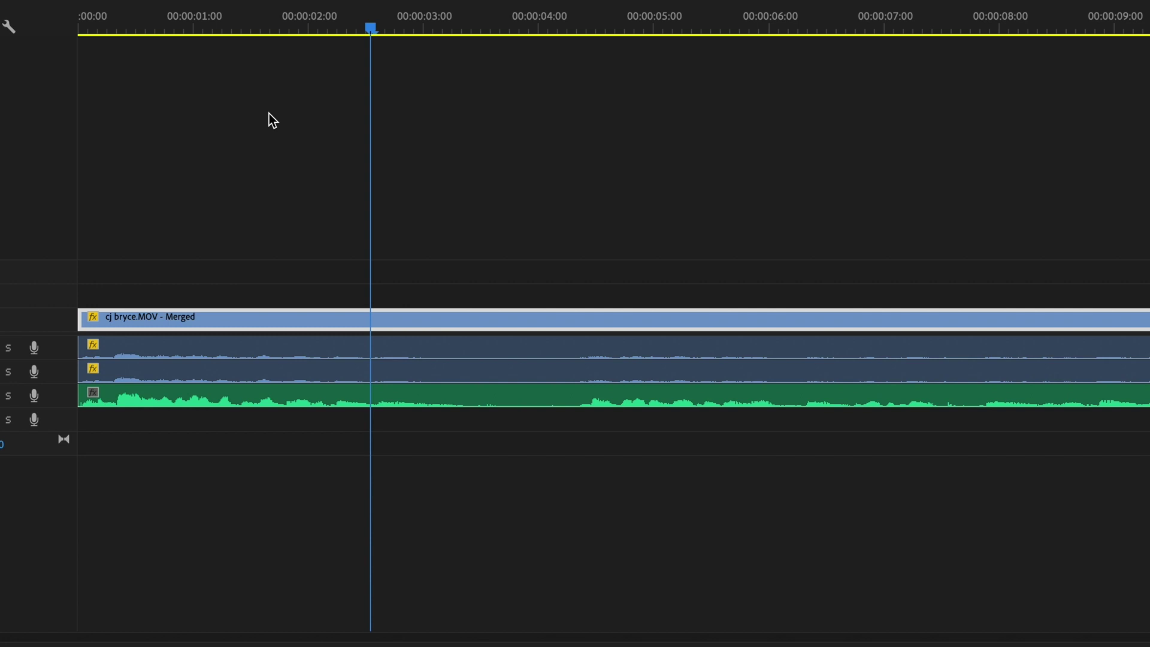
key("Left")
key("Left")
key("Left")
key("Left")
key("Left")
key("Left")
key("Left")
key("Left")
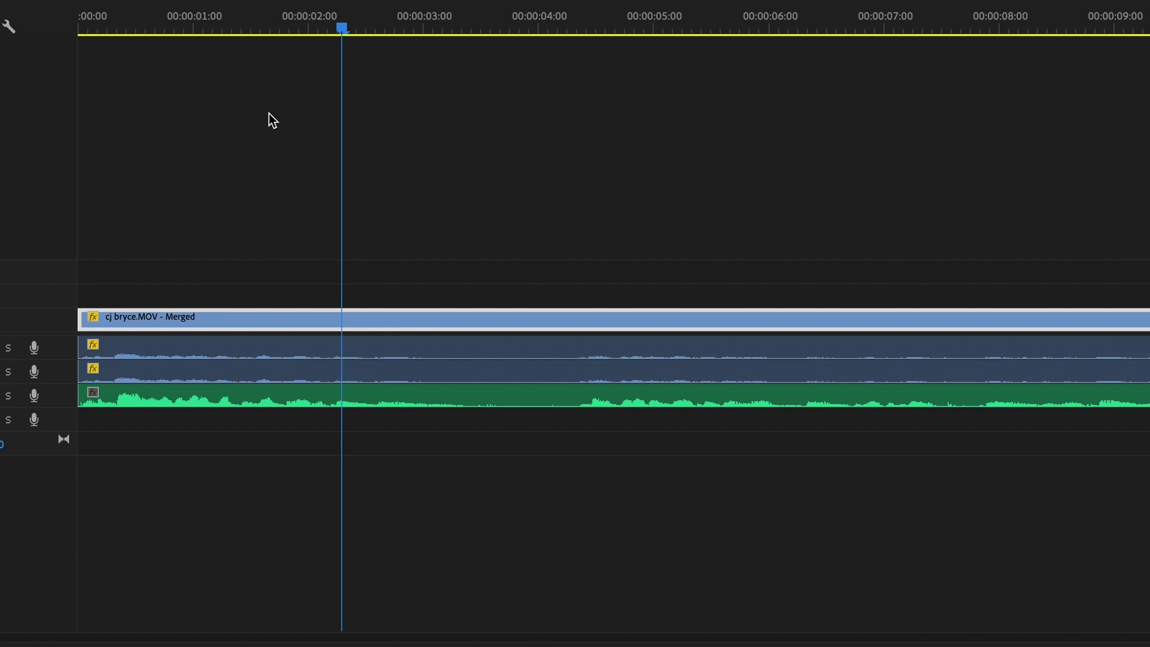
key("Right")
key("Right")
key("Right")
key("Right")
key("Right")
key("Right")
key("Right")
key("Right")
key("Right")
key("Right")
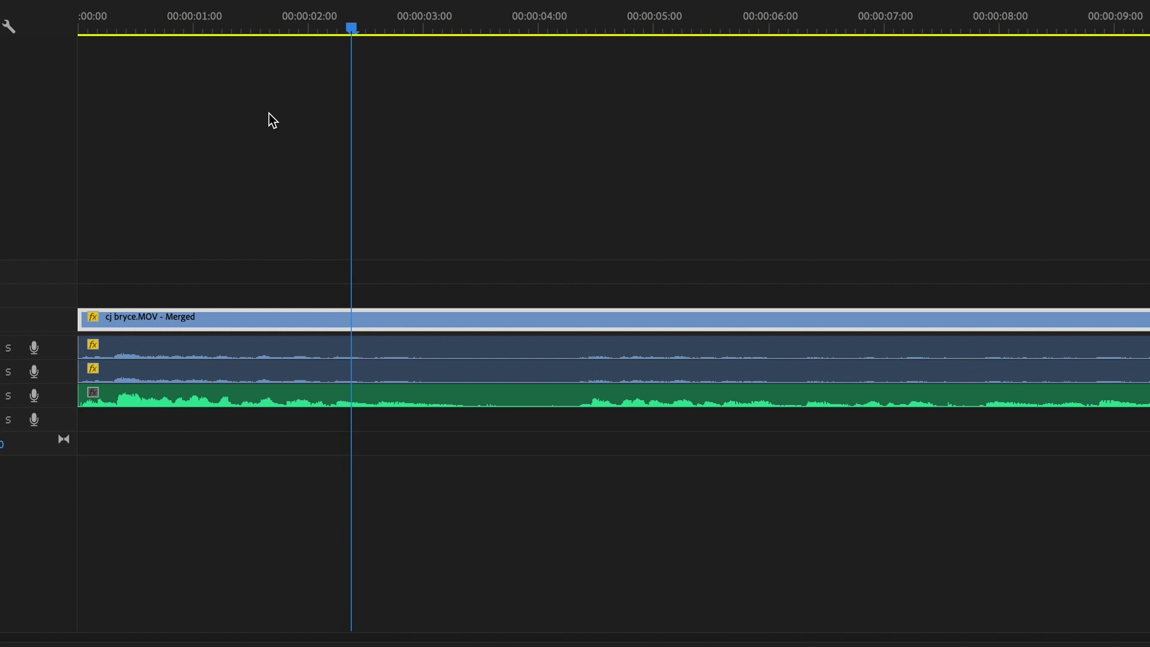
key("Left")
key("Left")
key("Left")
key("Left")
key("Left")
key("Left")
key("Left")
key("Left")
key("Left")
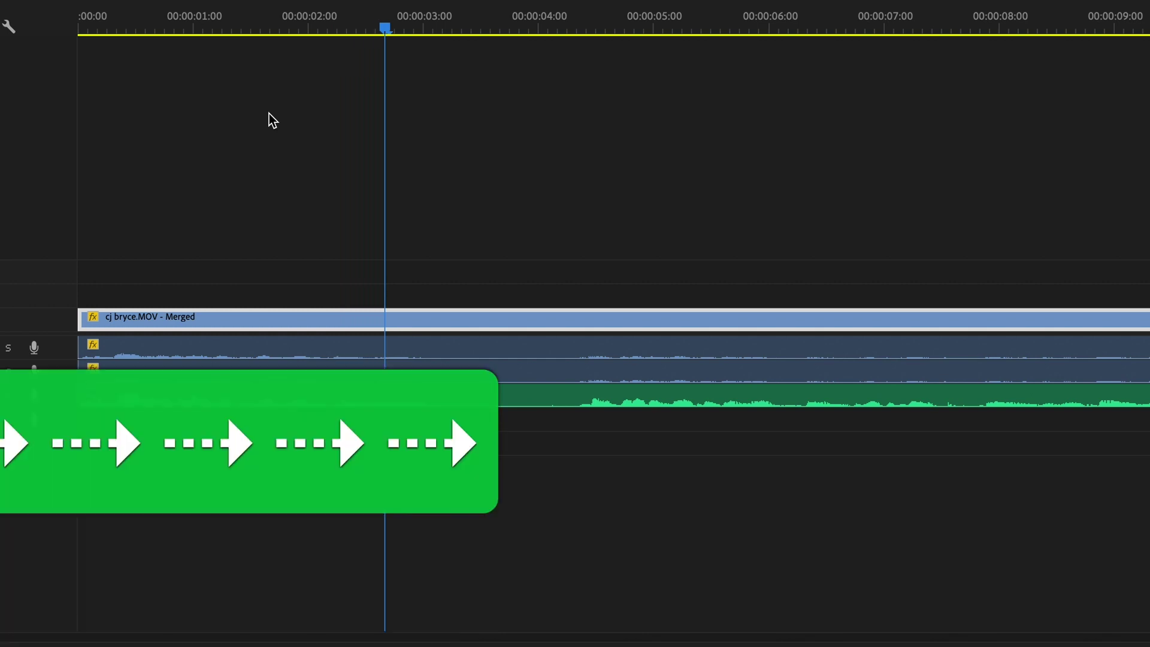
key("Right")
key("Right")
key("Right")
key("Right")
key("Right")
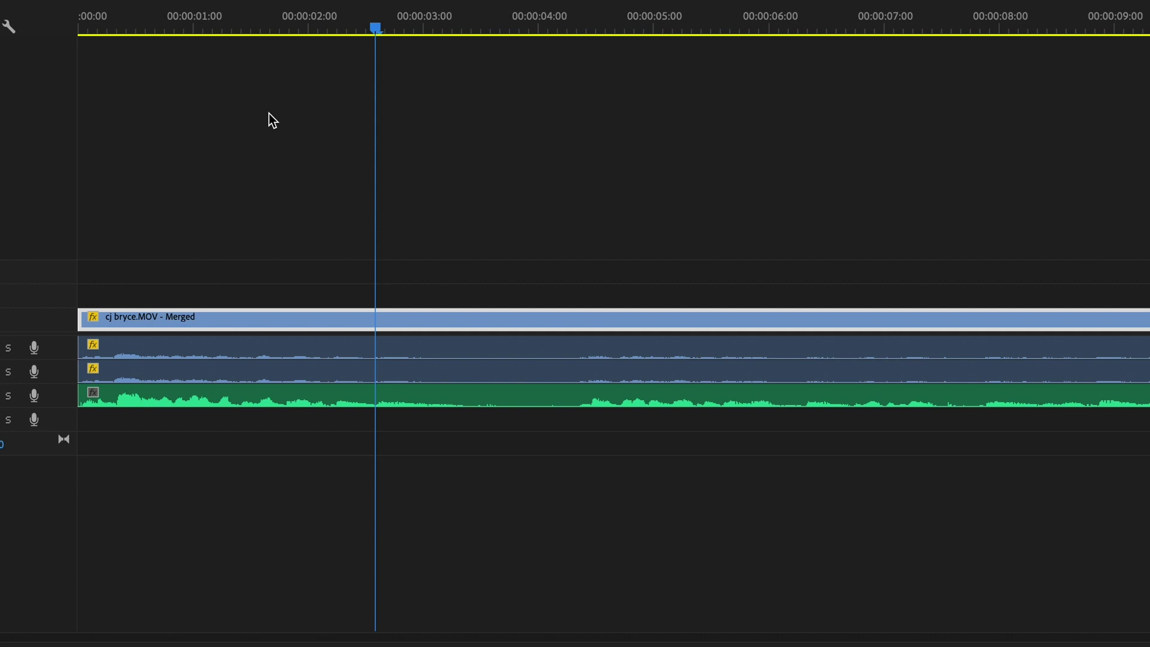
key("i")
key("Right")
key("Right")
key("Right")
key("Right")
key("Right")
key("Right")
key("Right")
Step: Mark an Out point where the filler ends and extract the 2.6–4.1 second range, closing the gap
key("space")
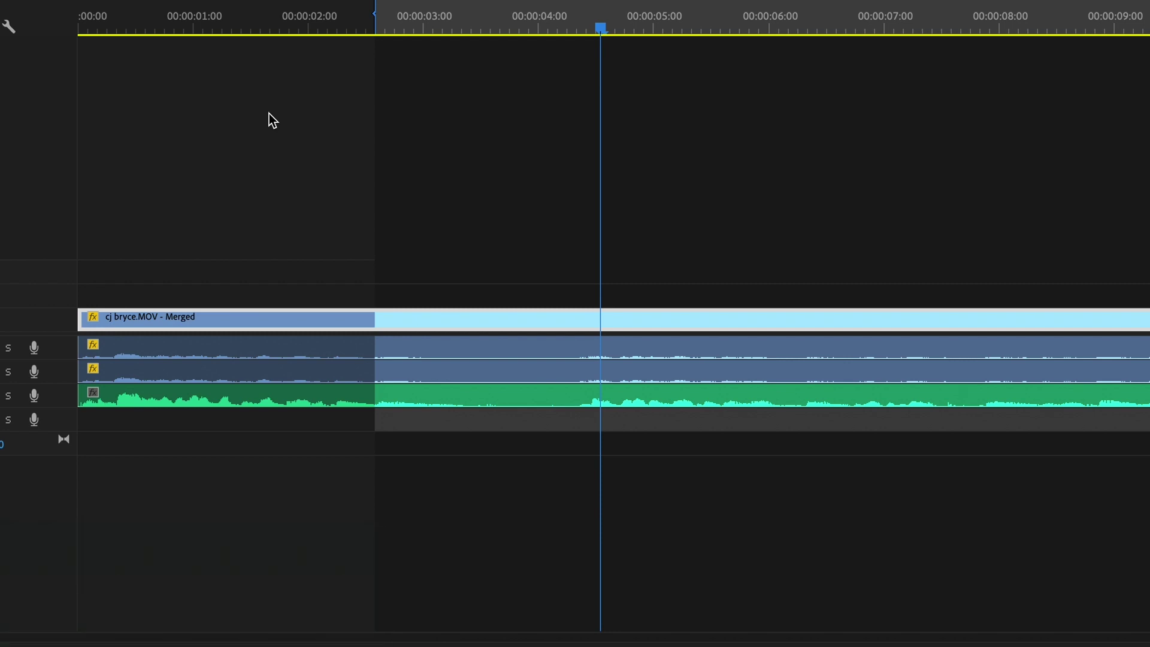
key("Left")
key("Left")
key("Left")
key("Left")
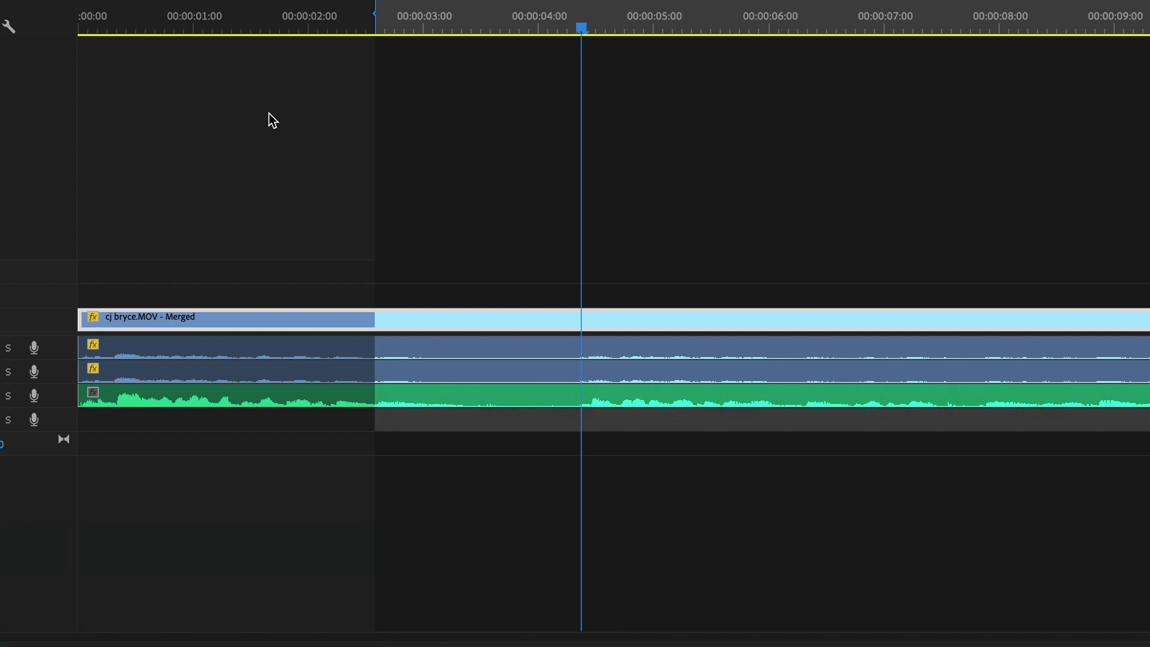
key("Left")
key("Left")
key("Left")
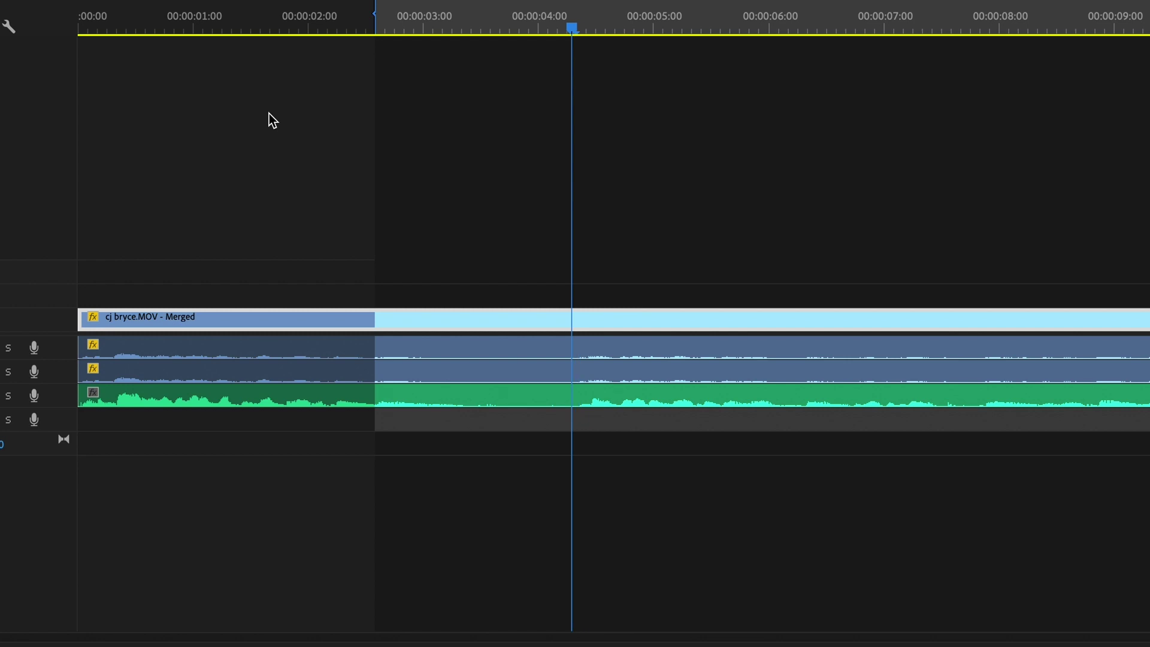
key("Left")
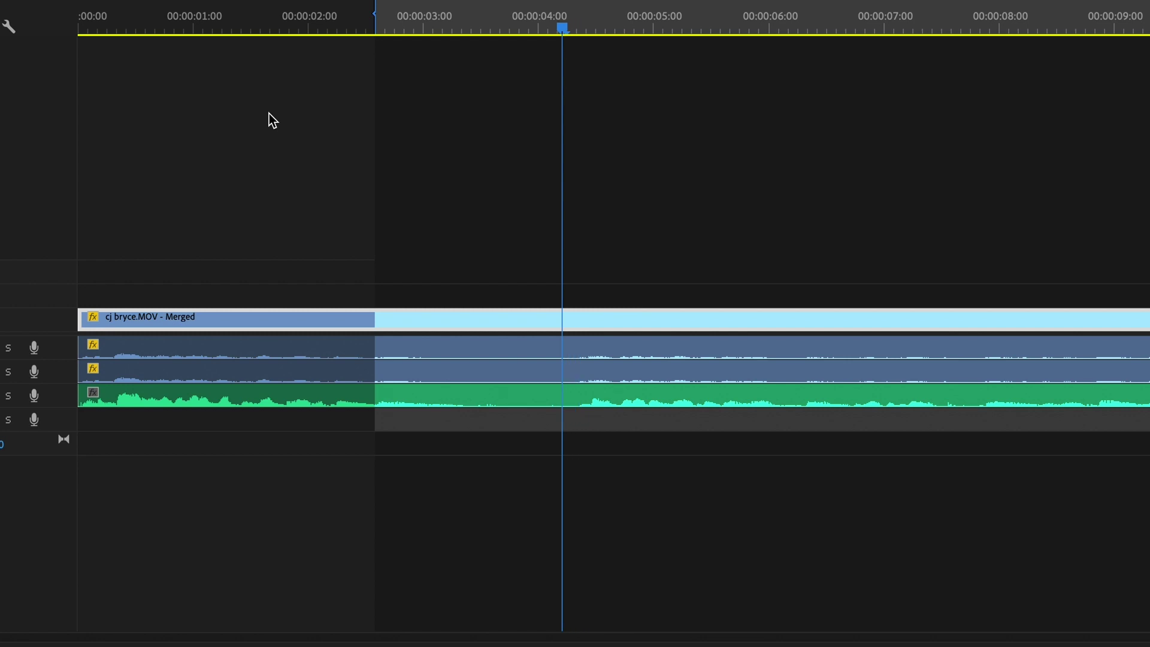
key("o")
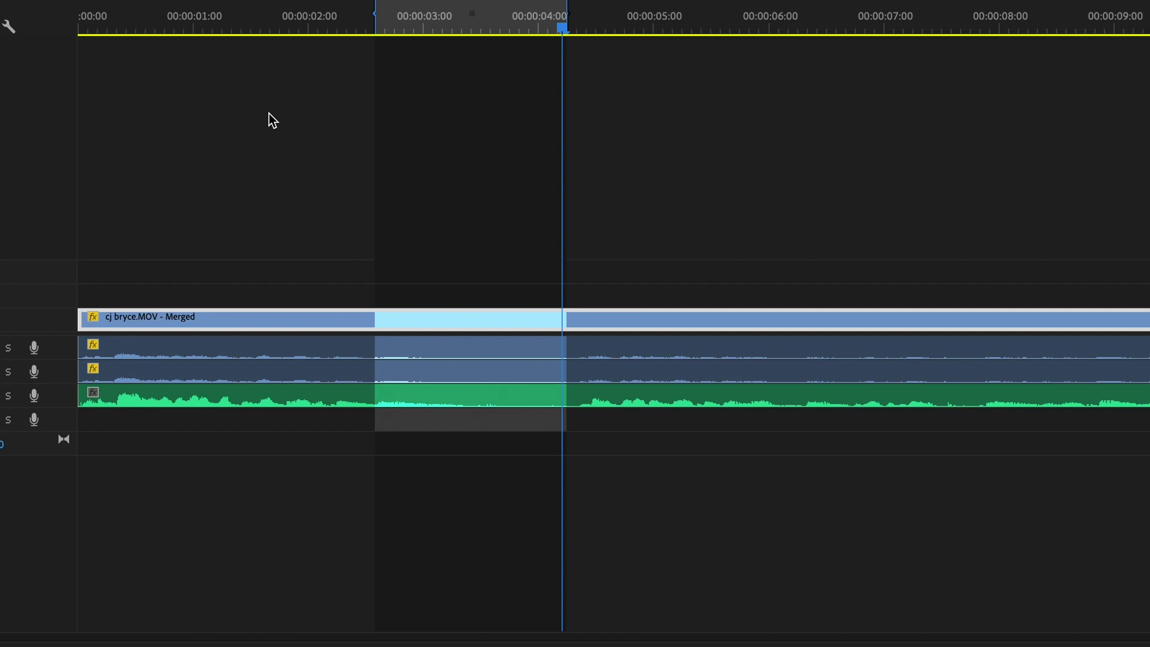
key("apostrophe")
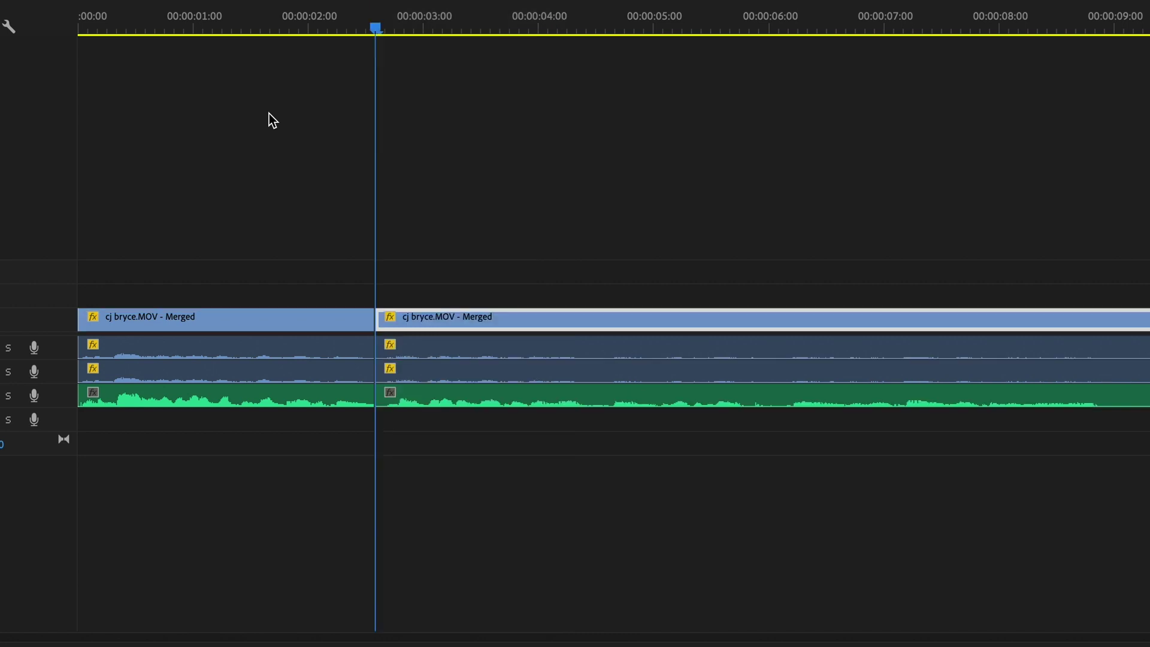
left_click(150, 24)
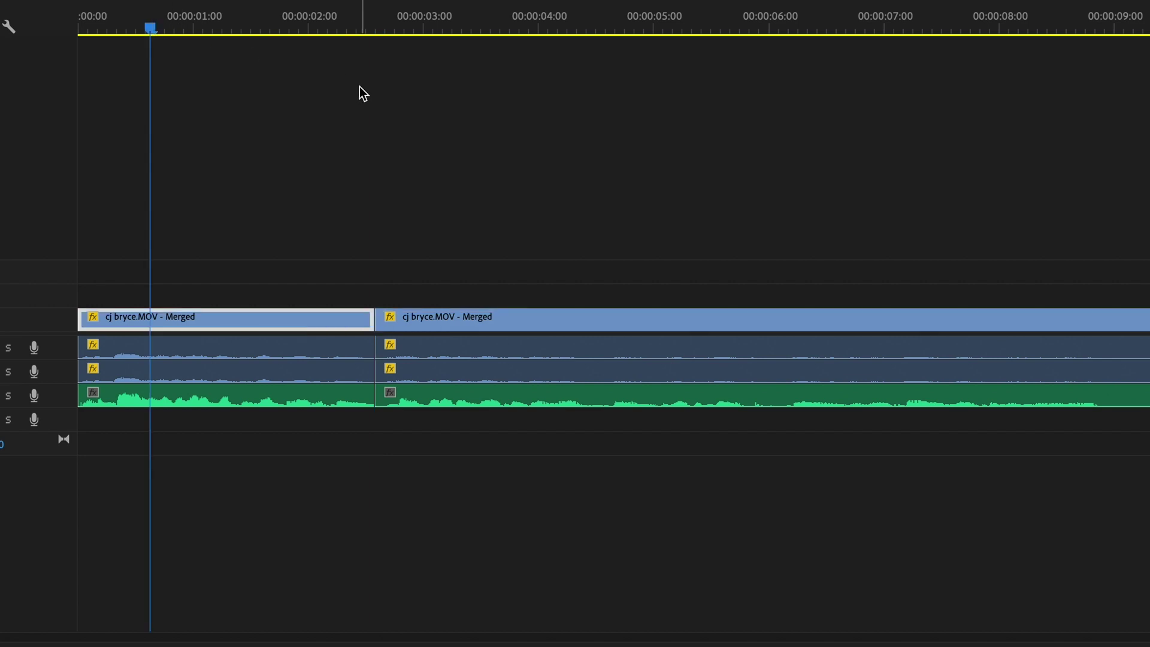
key("space")
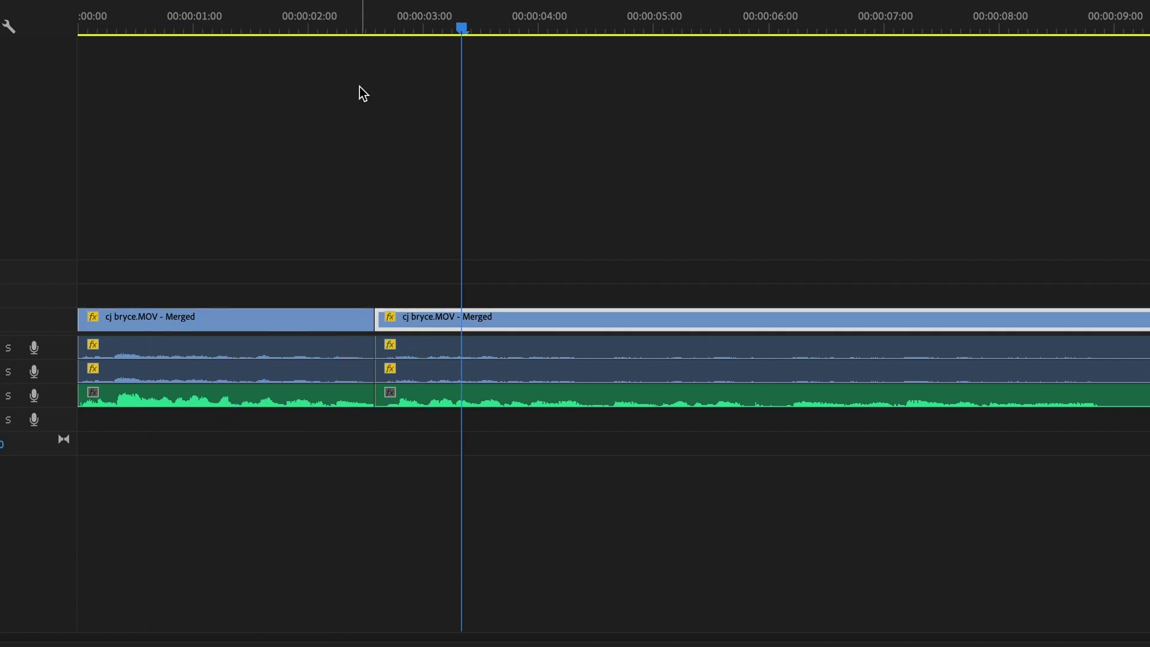
left_click(84, 23)
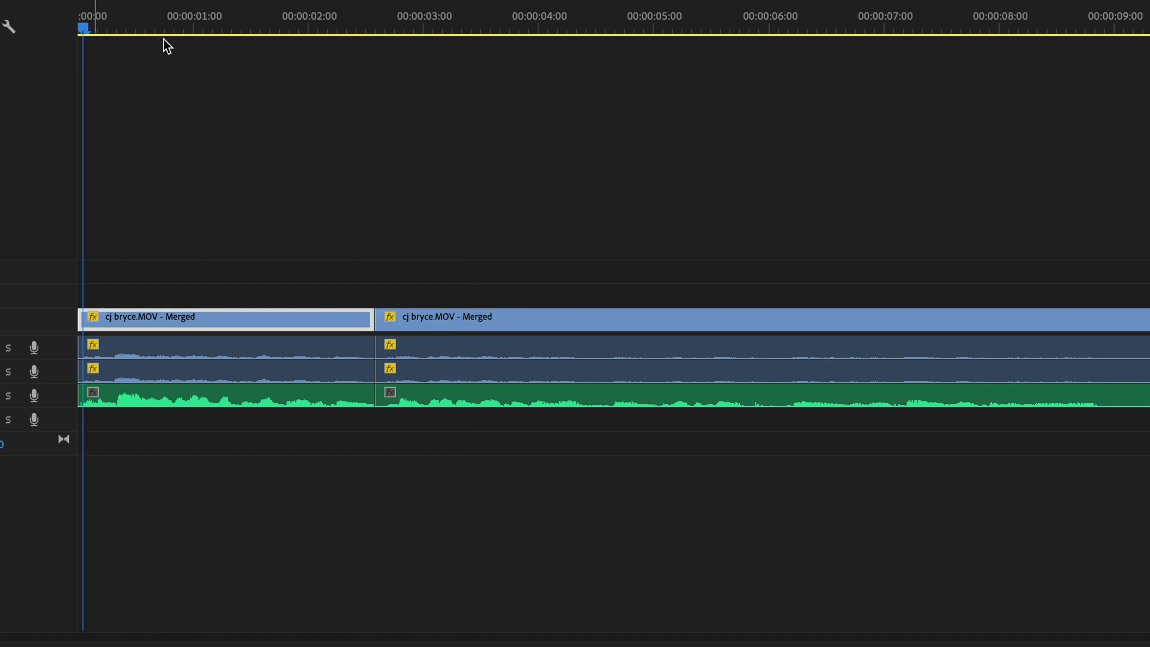
key("space")
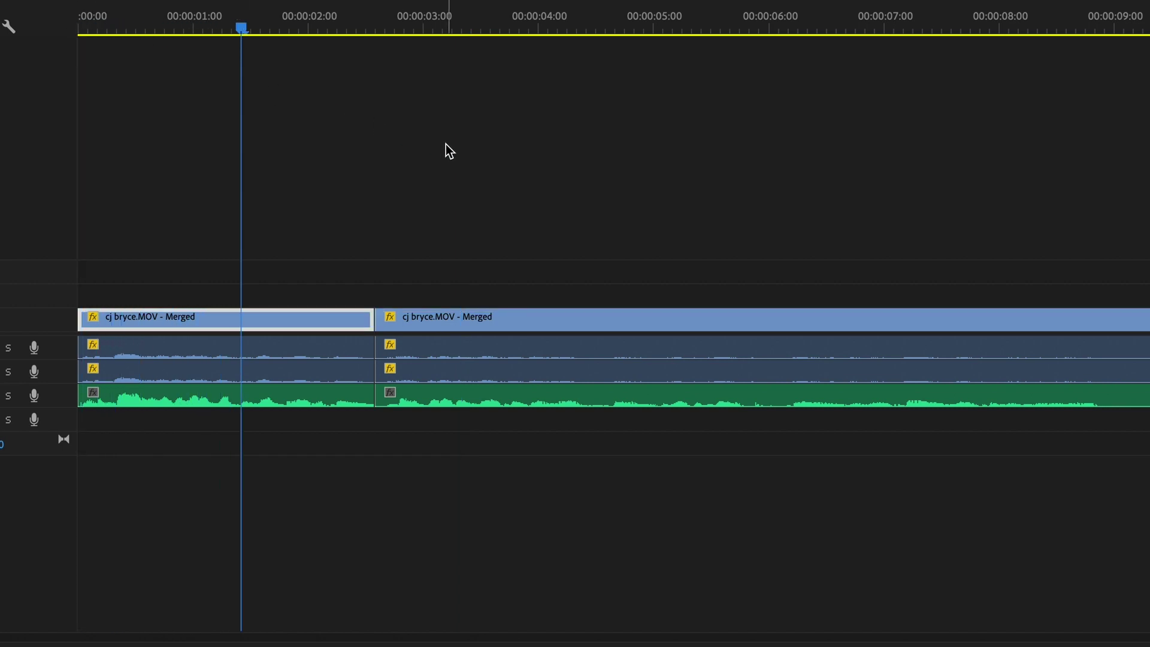
key("space")
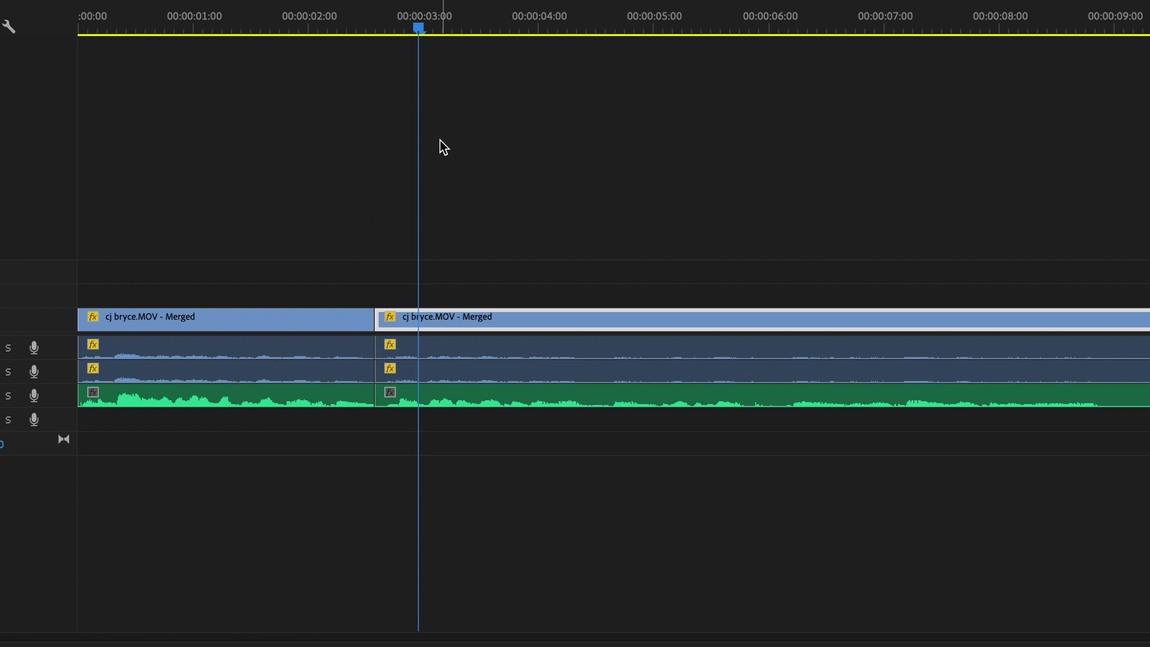
left_click(375, 26)
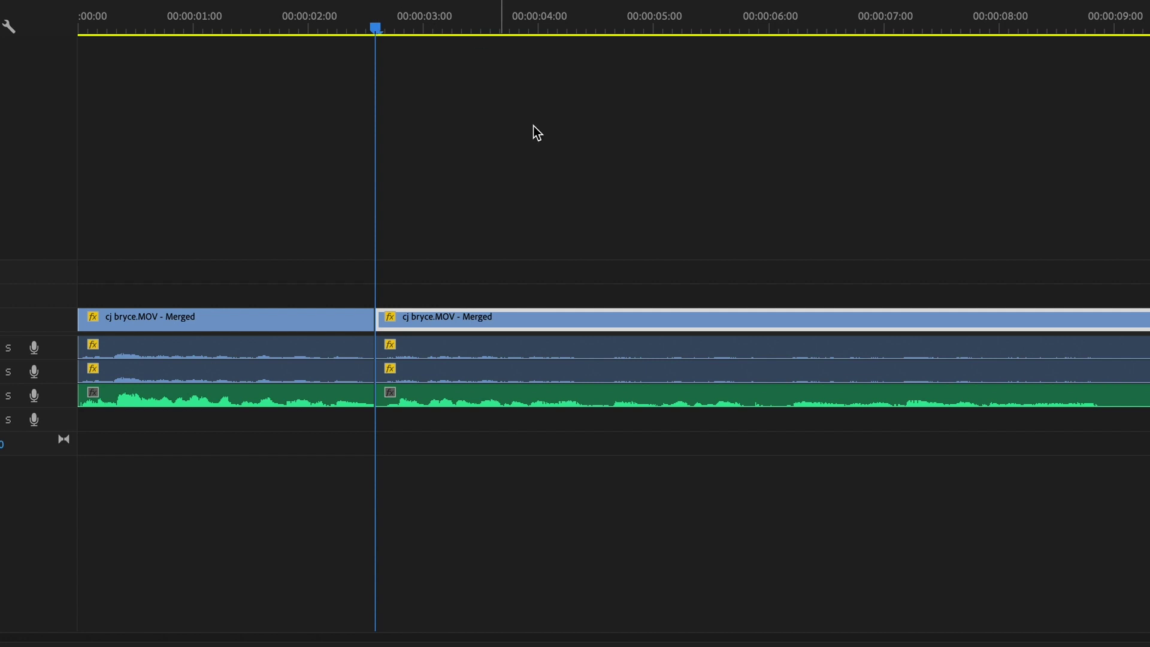
left_click(370, 396)
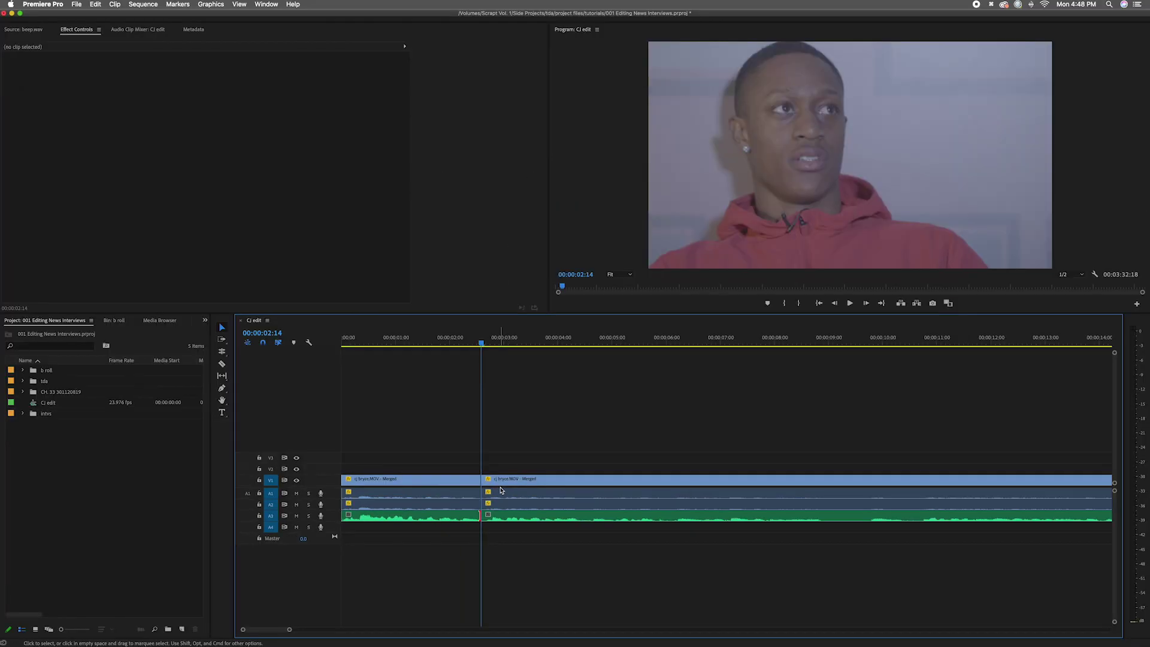
Step: Add a Constant Power crossfade on the 00:00:02:14 cut and shorten it to 1 frame
key("shift+super+d")
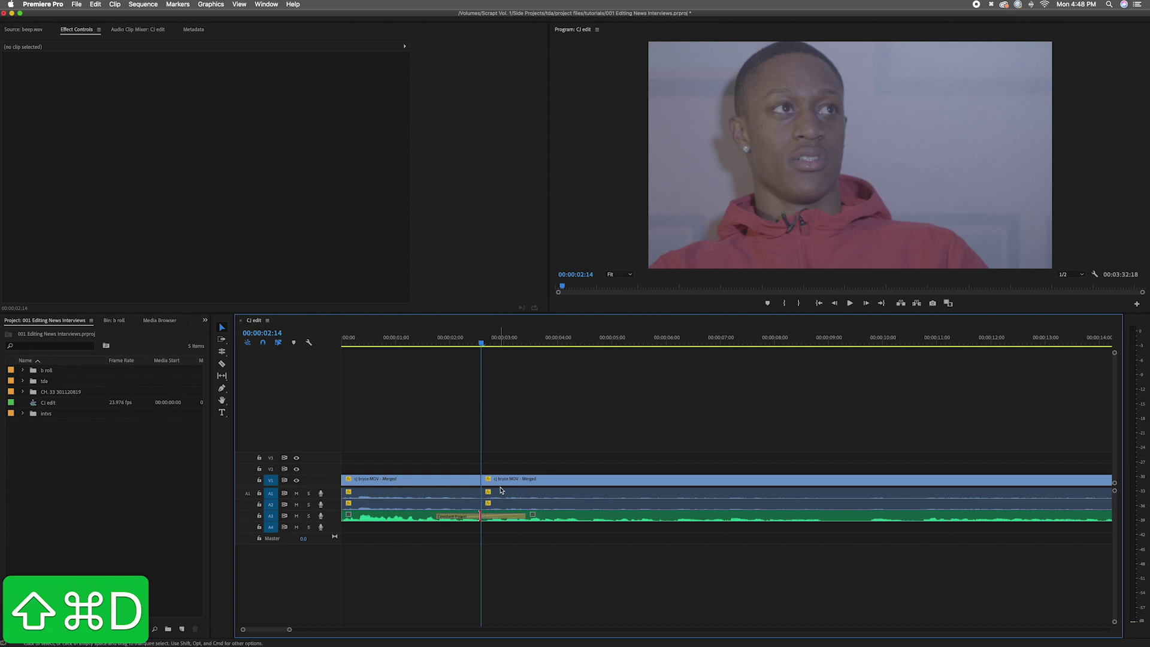
double_click(506, 517)
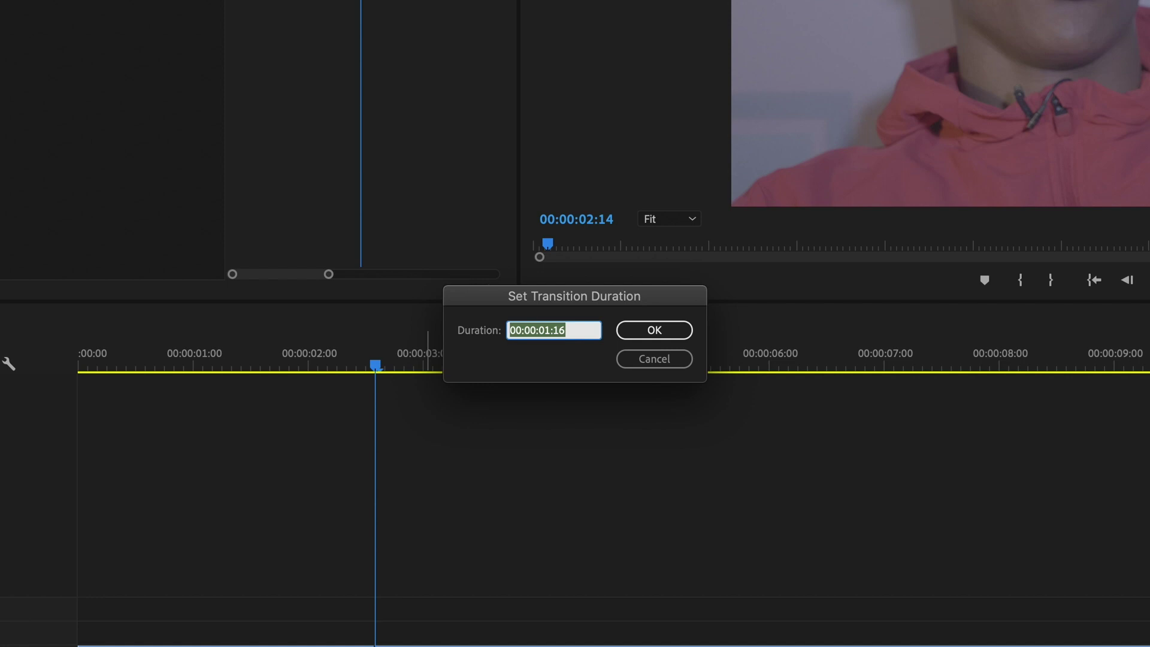
type("1")
key("Return")
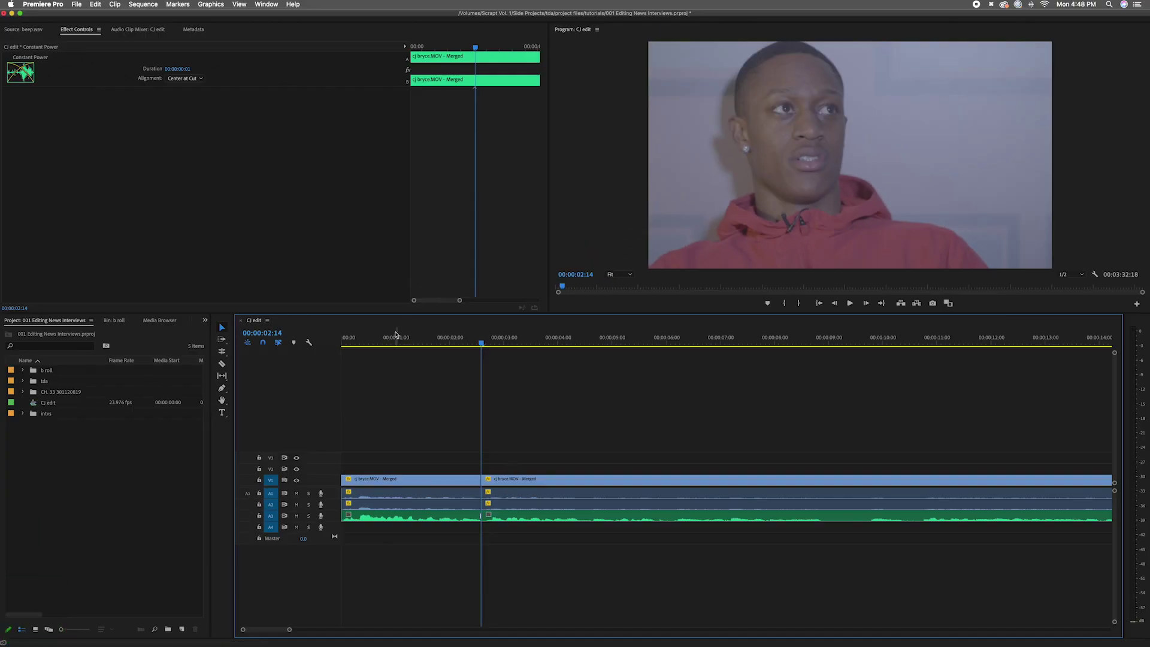
left_click(388, 336)
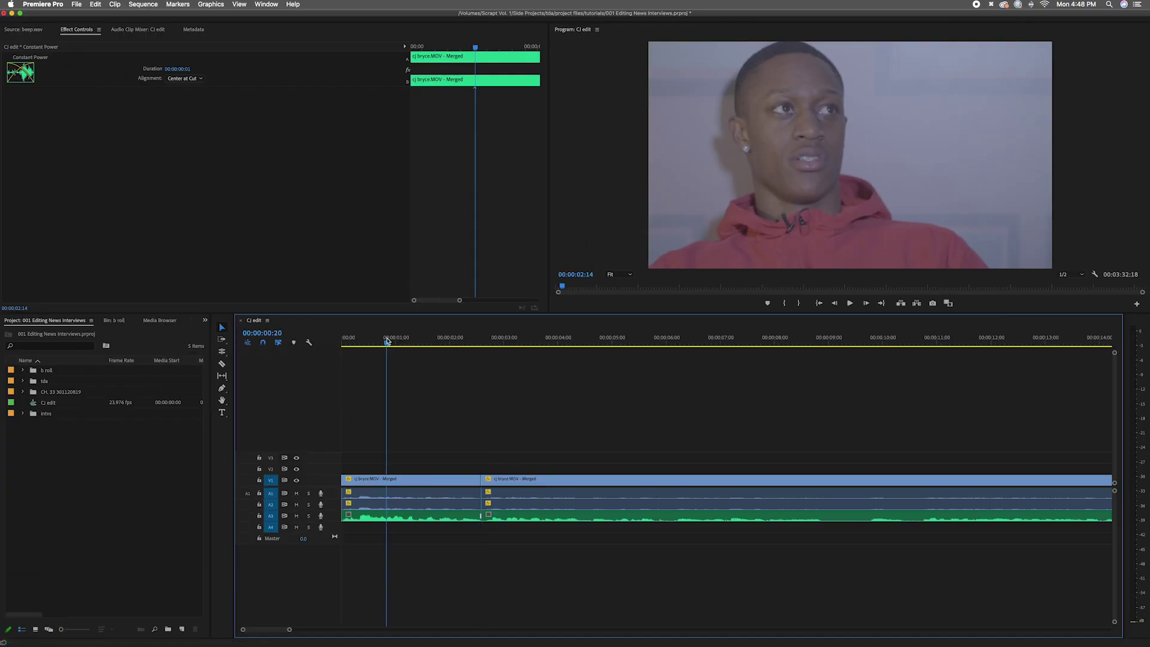
key("space")
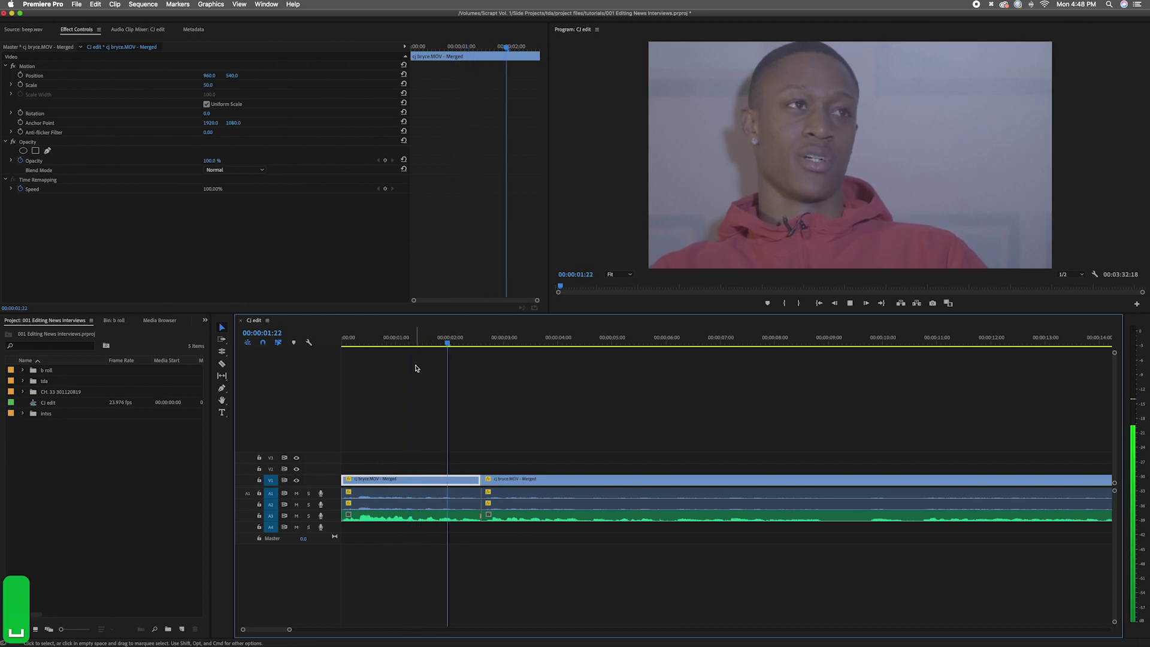
key("space")
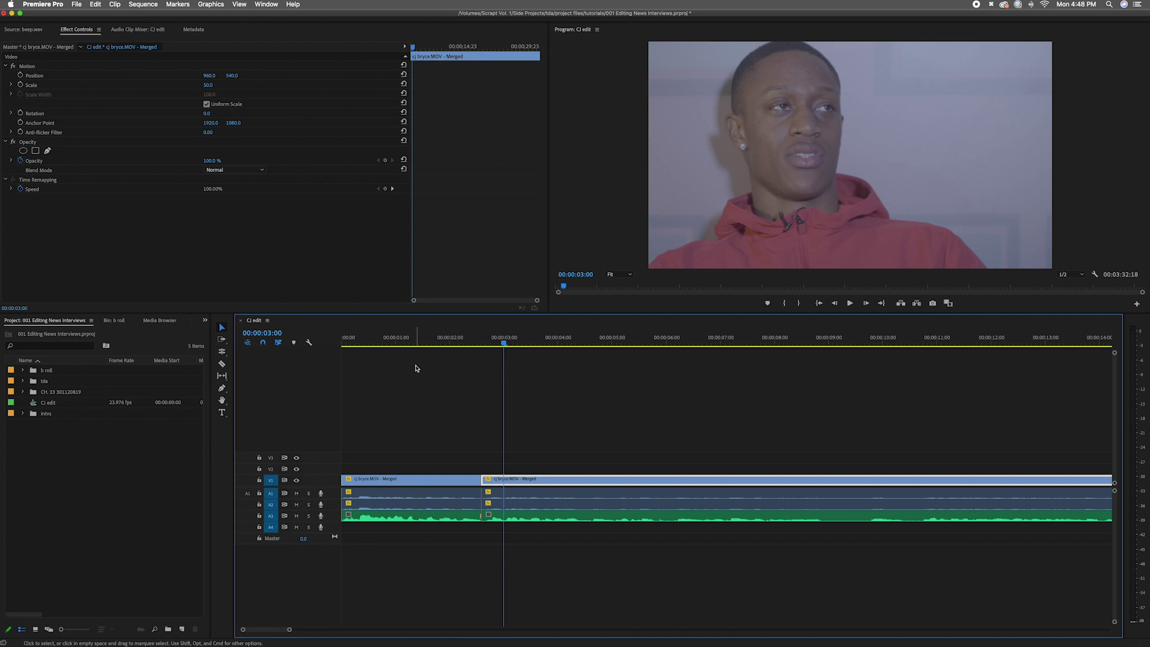
key("super")
Step: Split the interview at the filler words and ripple-trim the filler out
key("space")
key("super+k")
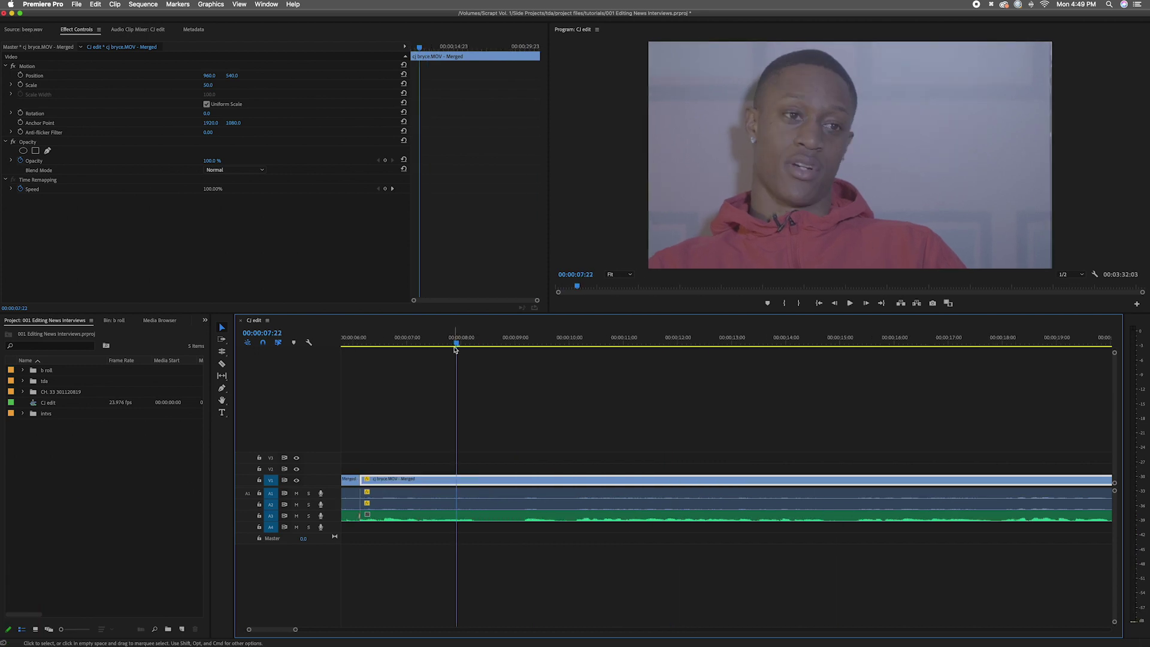
key("super+k")
key("equal")
key("super+bracketright")
key("super+bracketright")
key("super+bracketleft")
key("backslash")
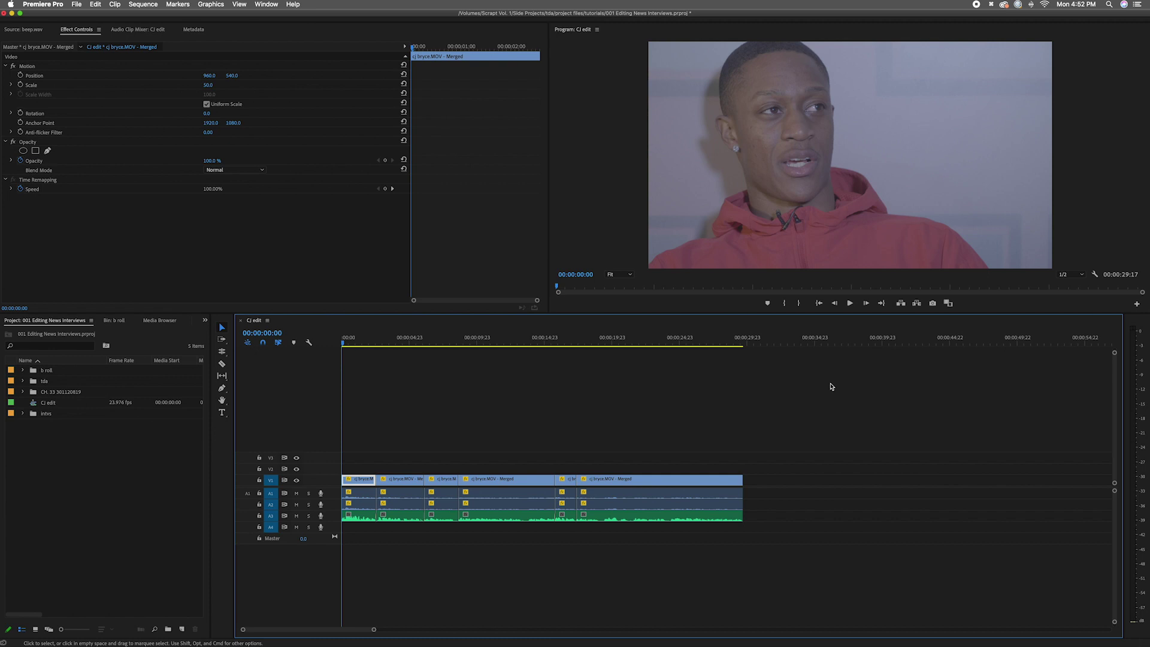
Step: Zoom the timeline to fit the roughly 00:00:29:17 edit and place the playhead at 00:00:02:08
key("super+bracketright")
key("super+bracketright")
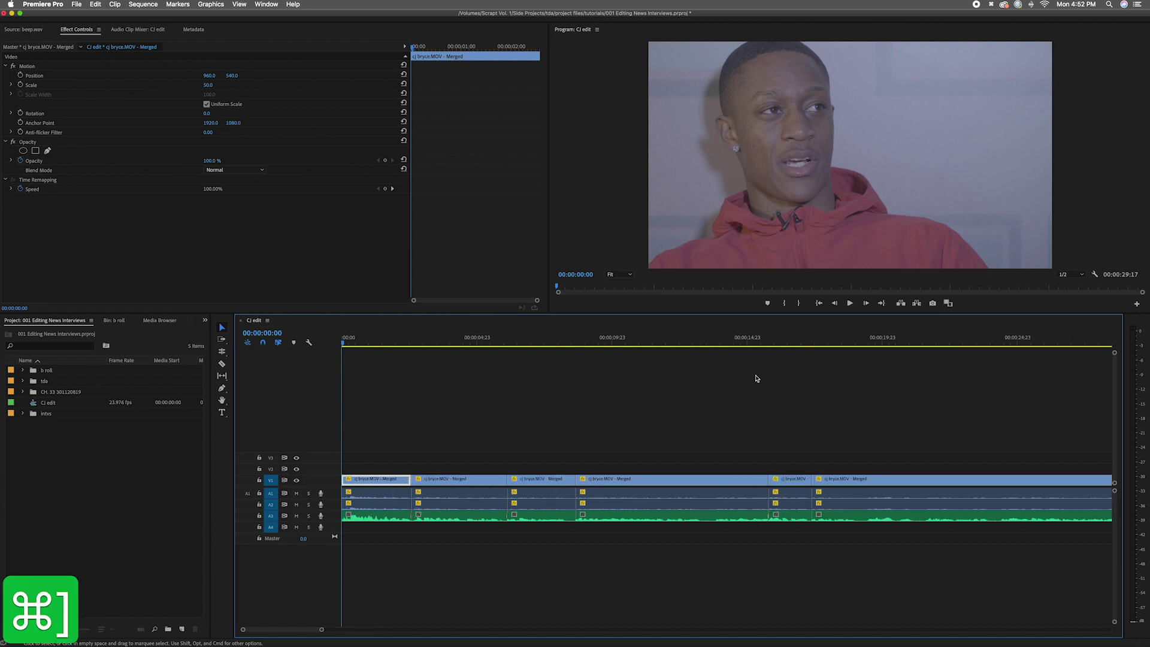
key("super+bracketleft")
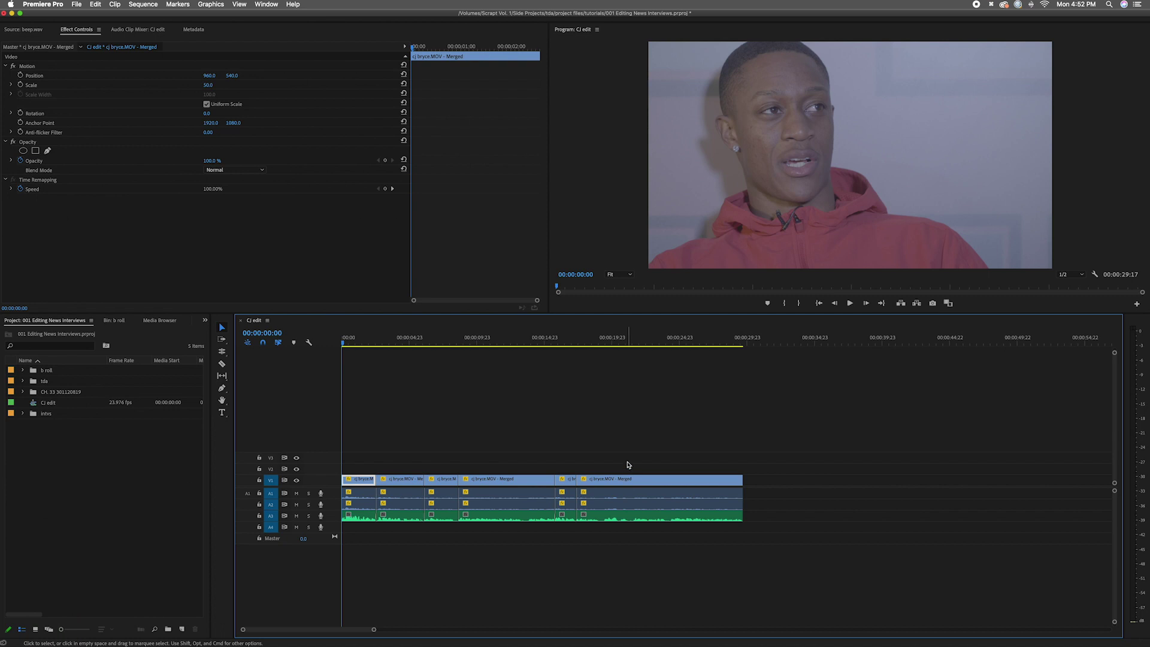
key("super+bracketright")
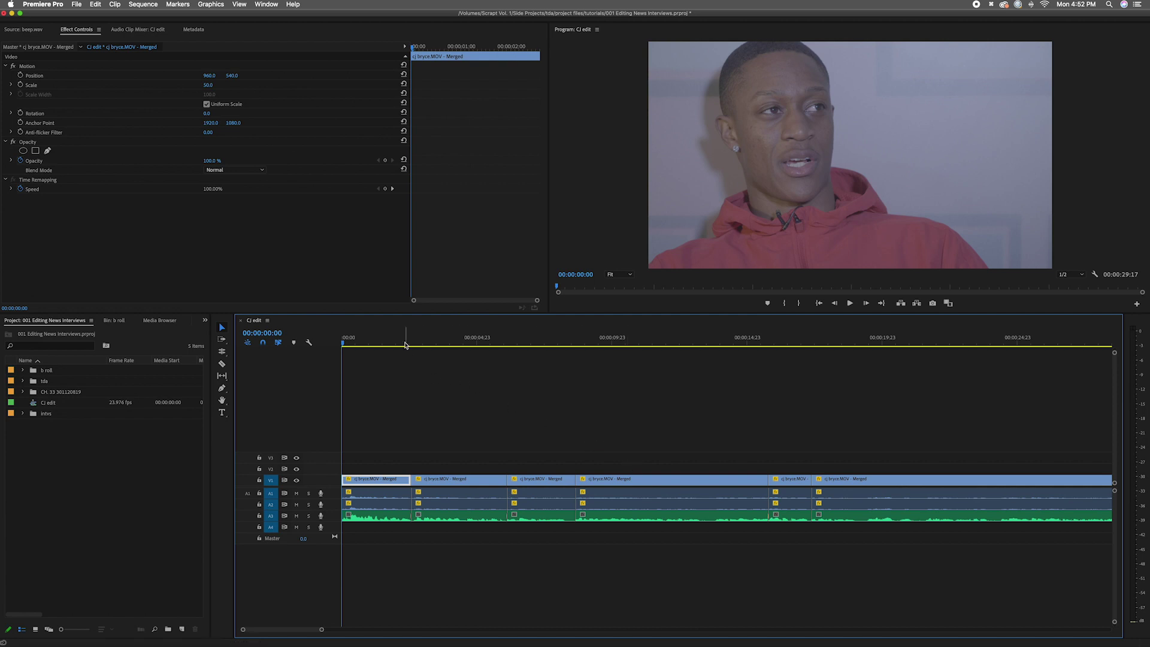
left_click(406, 344)
Step: Drag a clip from the b roll bin onto V2 over the interview cuts, audio on A4, and play it
left_click(118, 320)
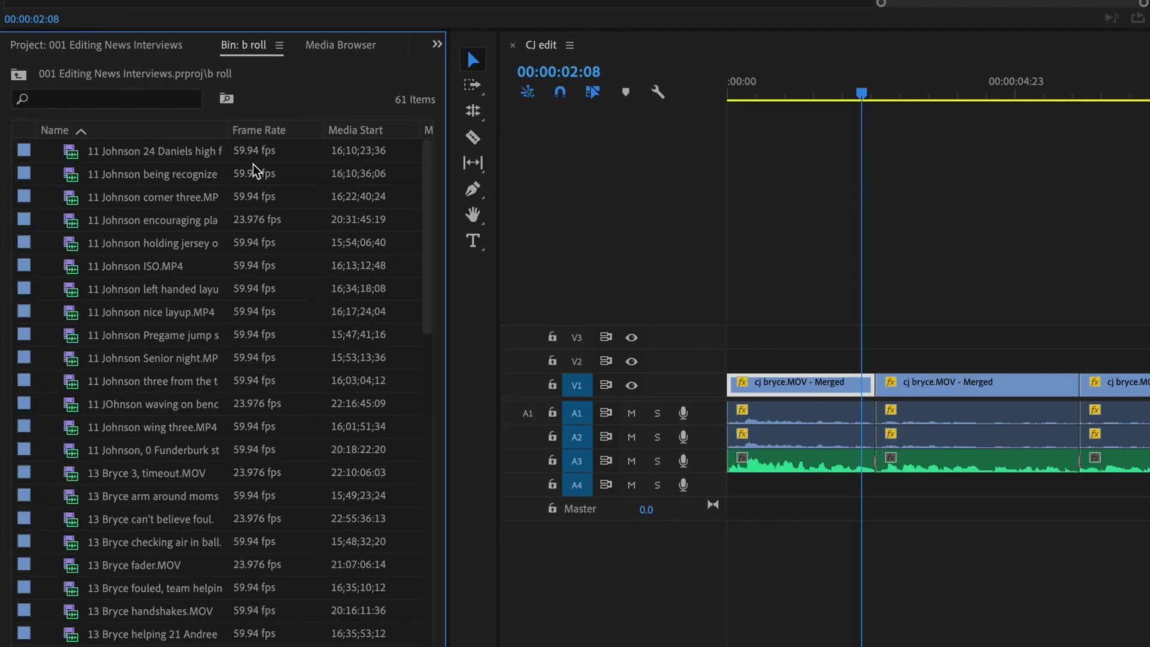
left_click_drag(429, 225, 429, 250)
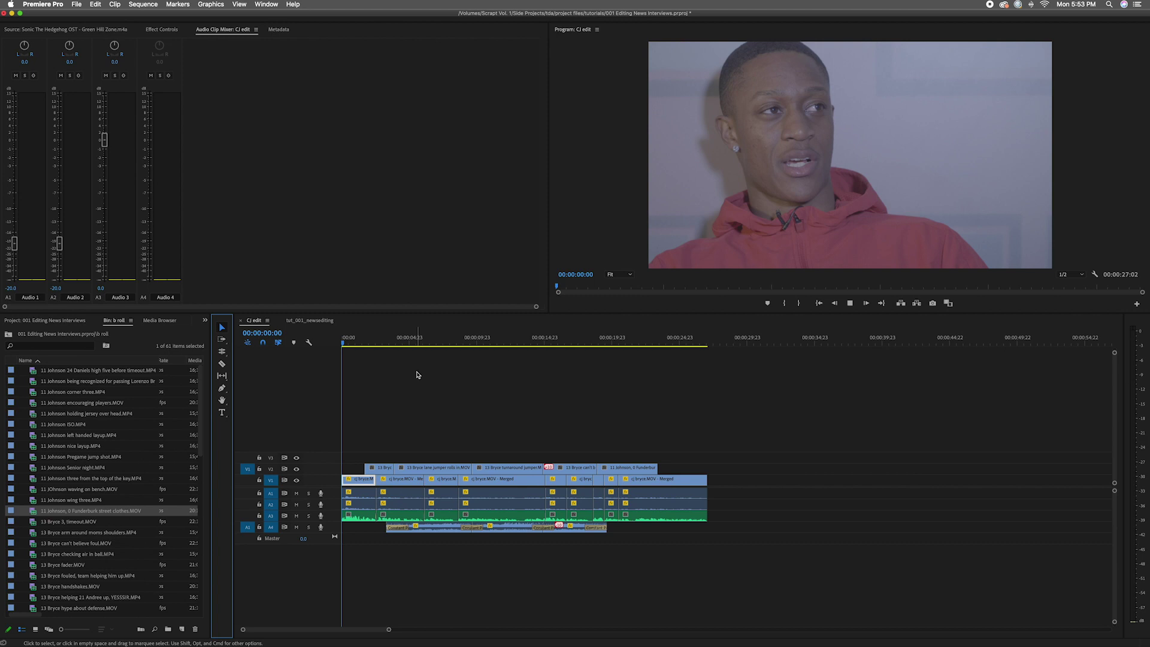
key("space")
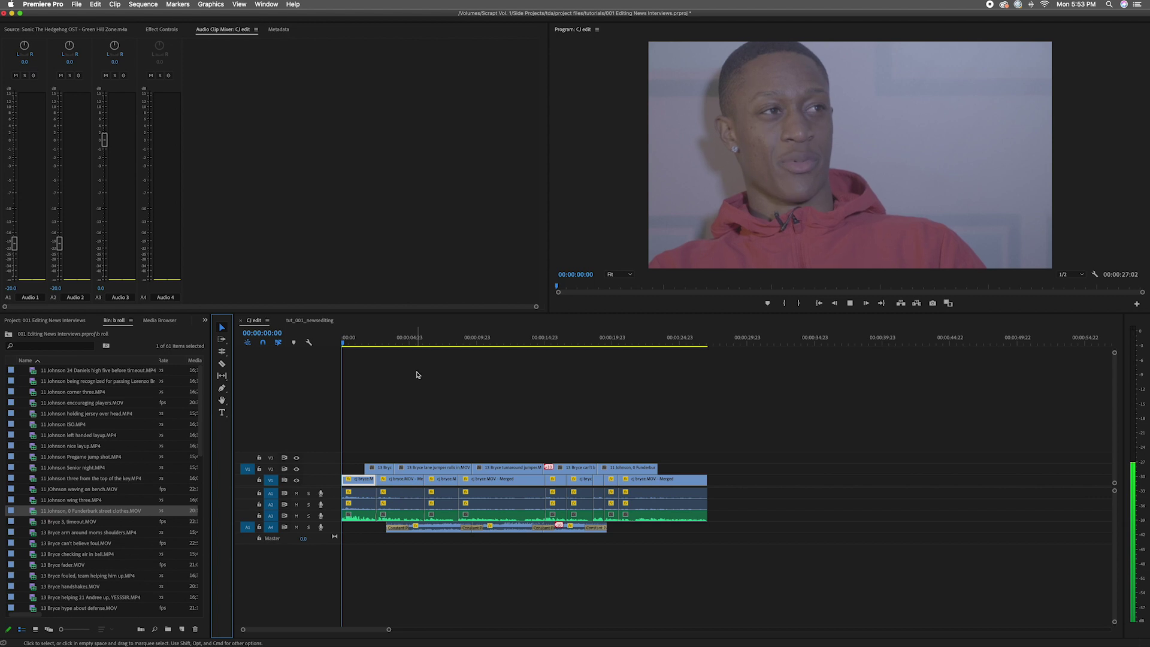
key("space")
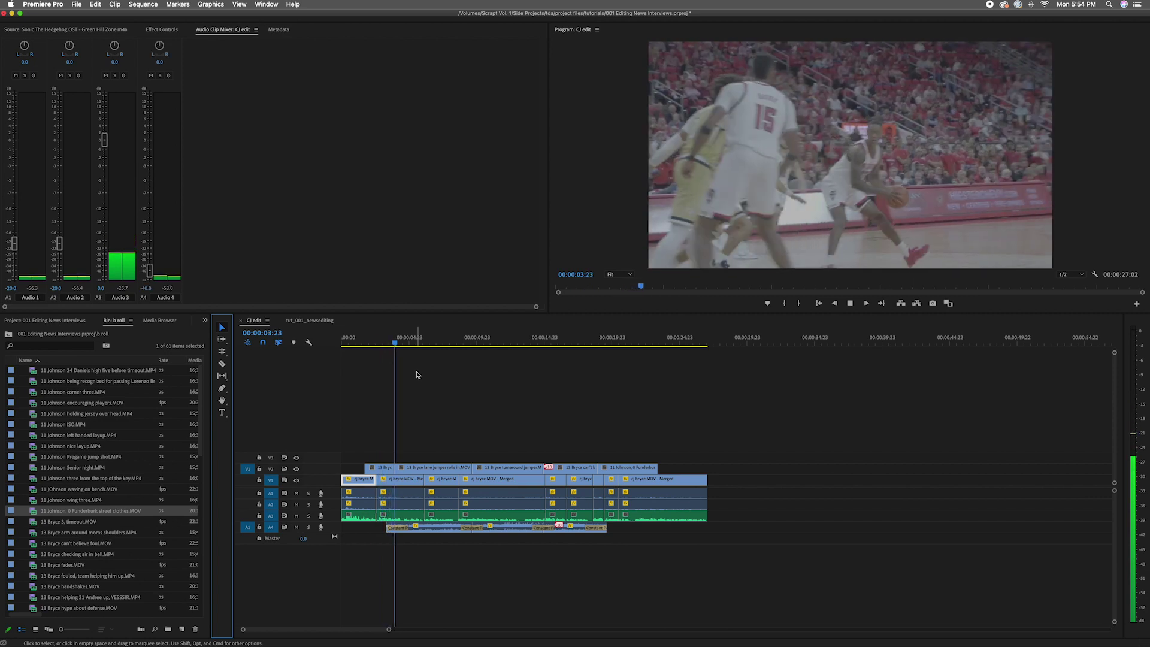
key("XF86AudioLowerVolume")
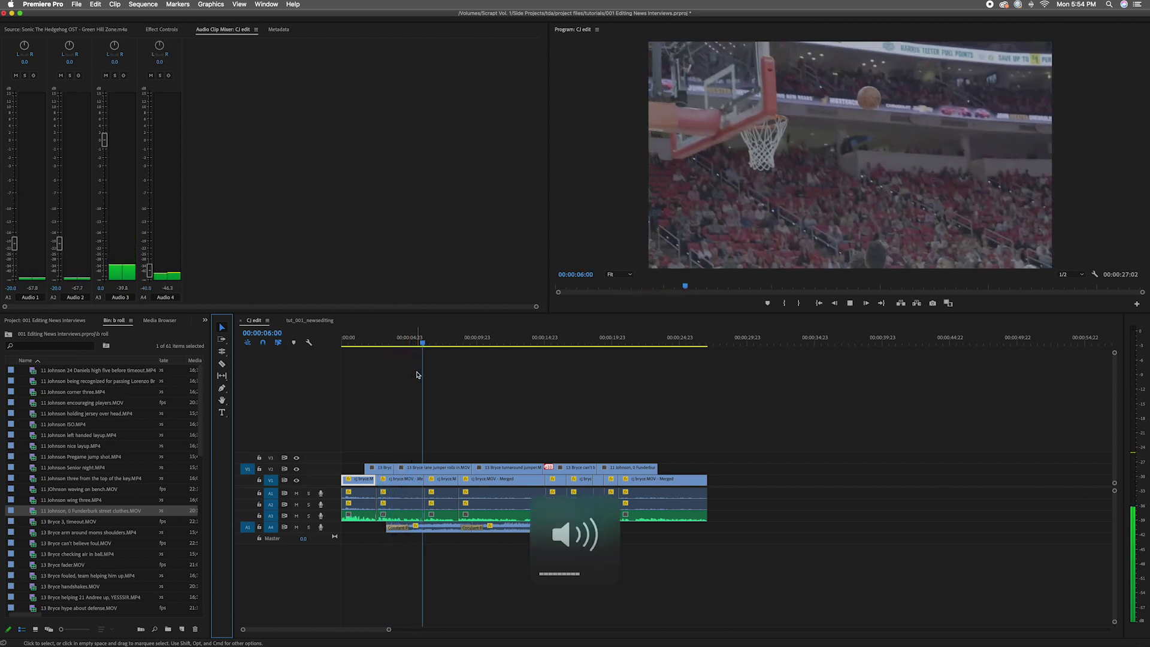